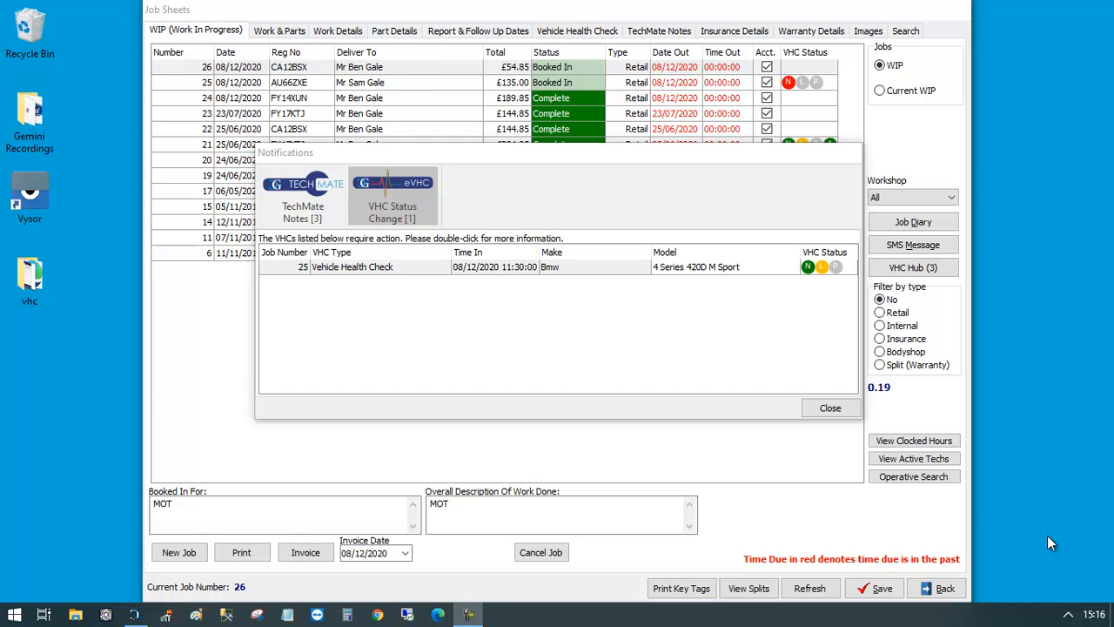
click(384, 277)
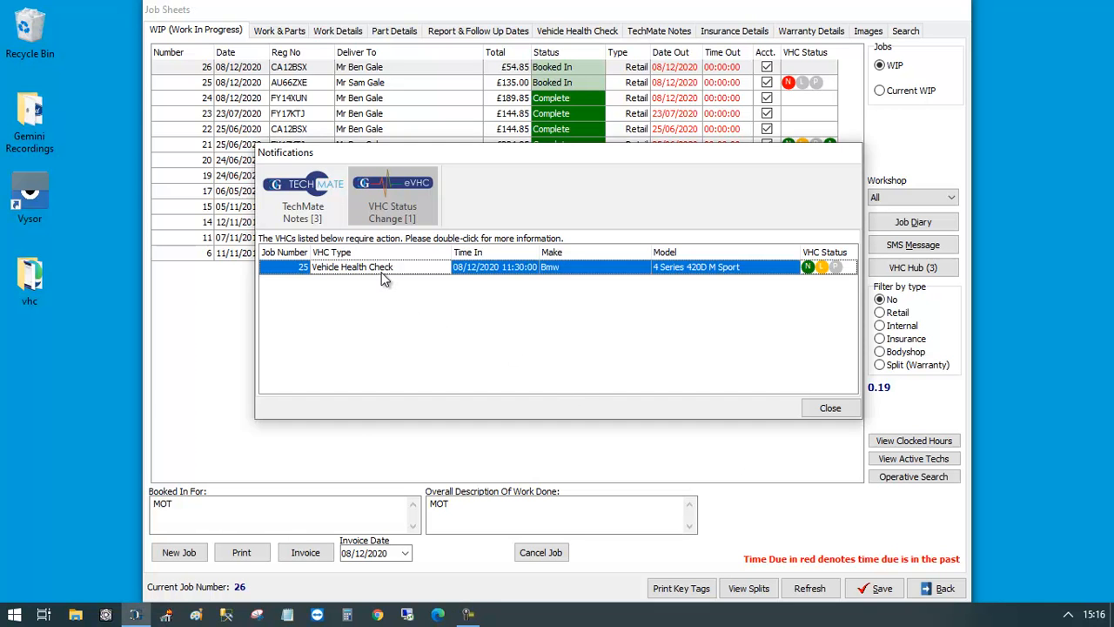
double_click(382, 275)
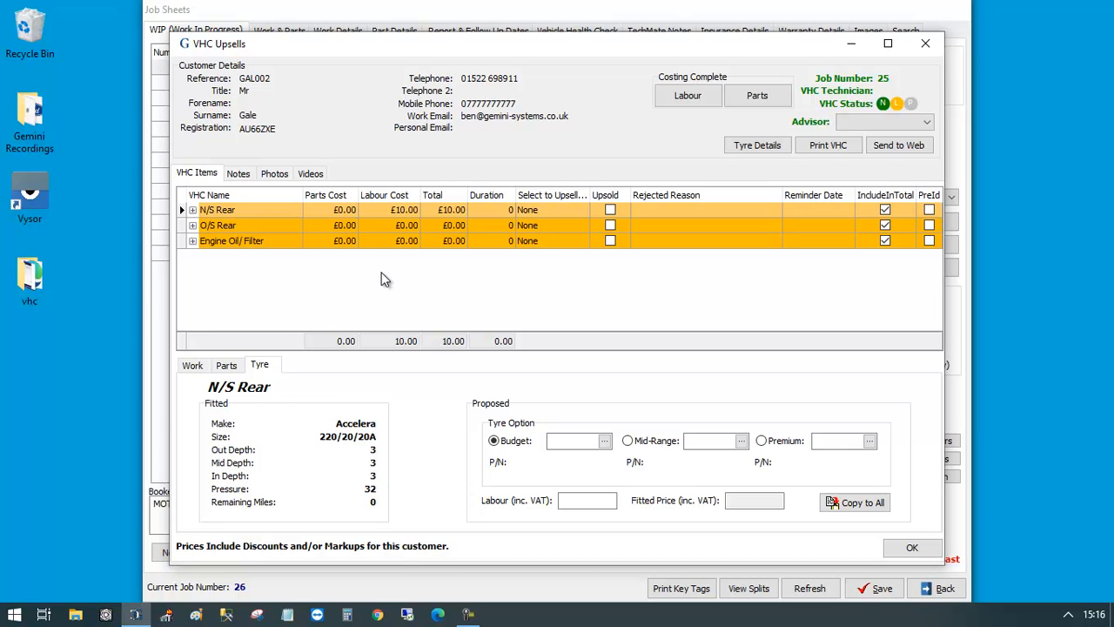
click(926, 54)
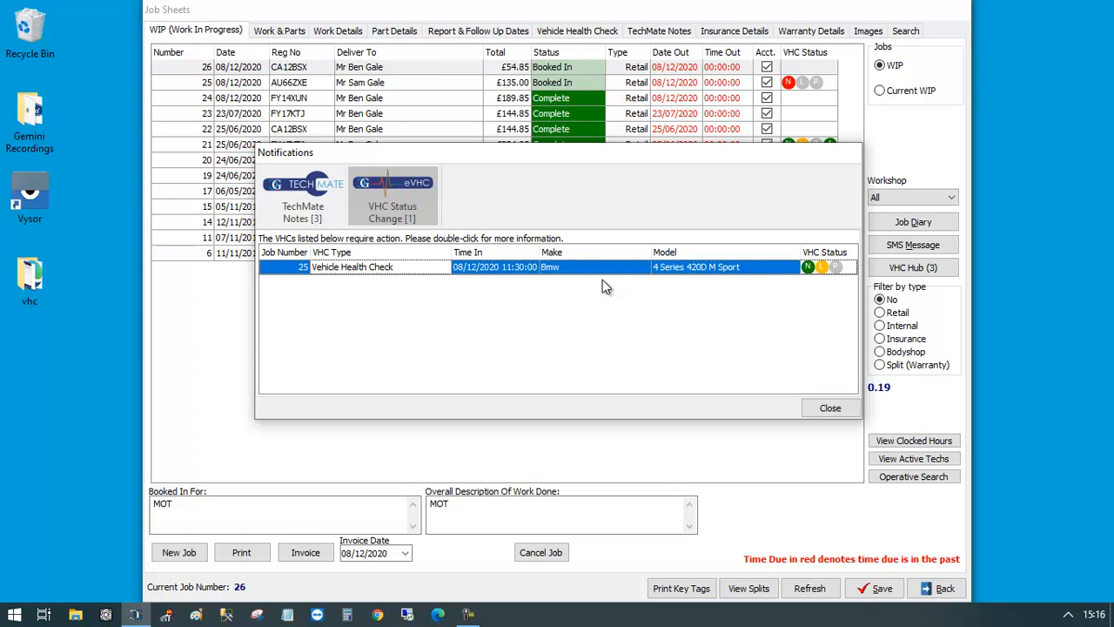
double_click(508, 272)
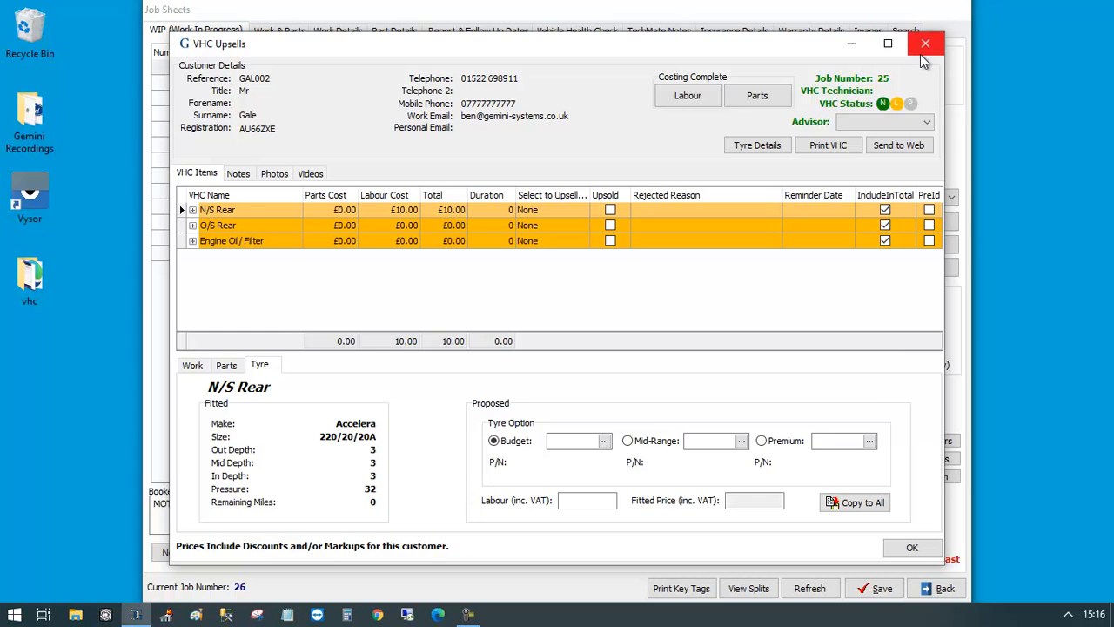
click(923, 59)
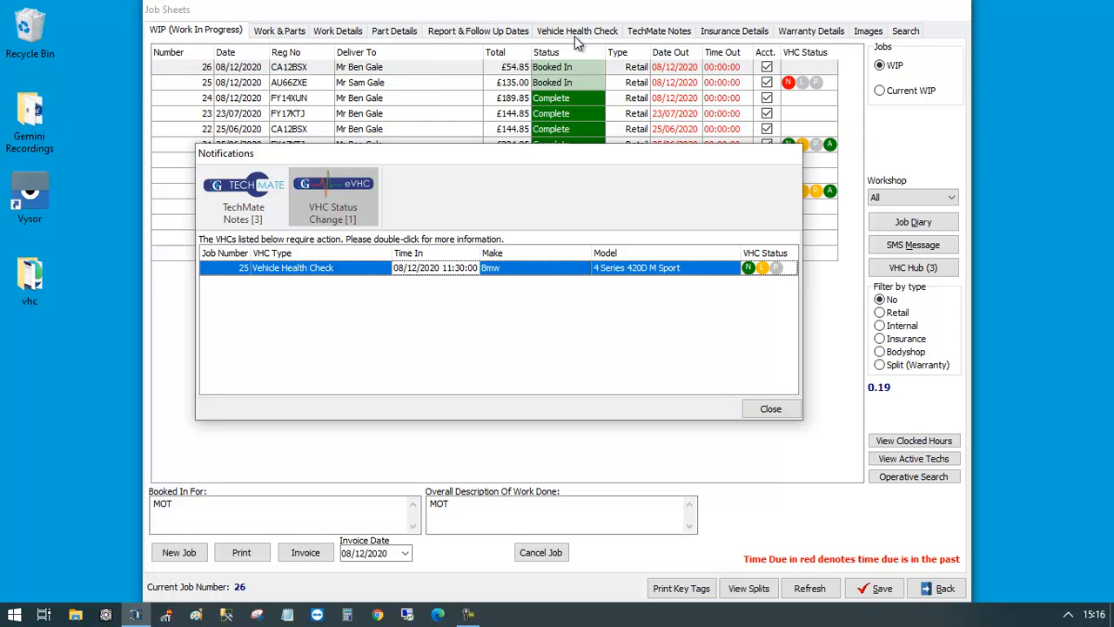
Step: Open the vehicle health check for job 25 from the status change notifications and go through its listed items
double_click(505, 268)
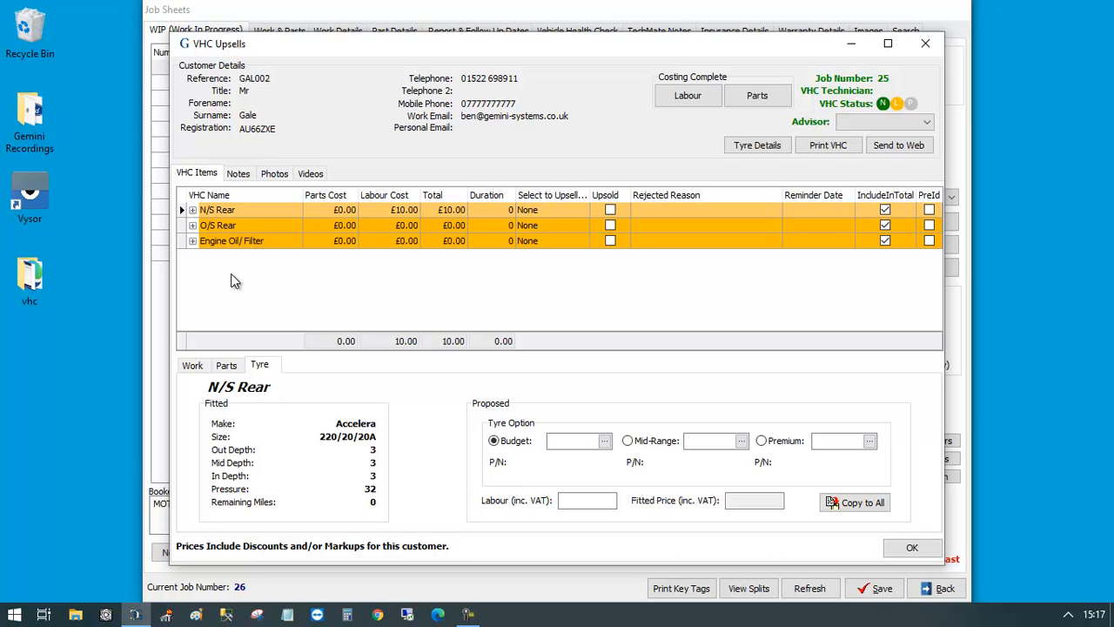
click(224, 225)
click(223, 240)
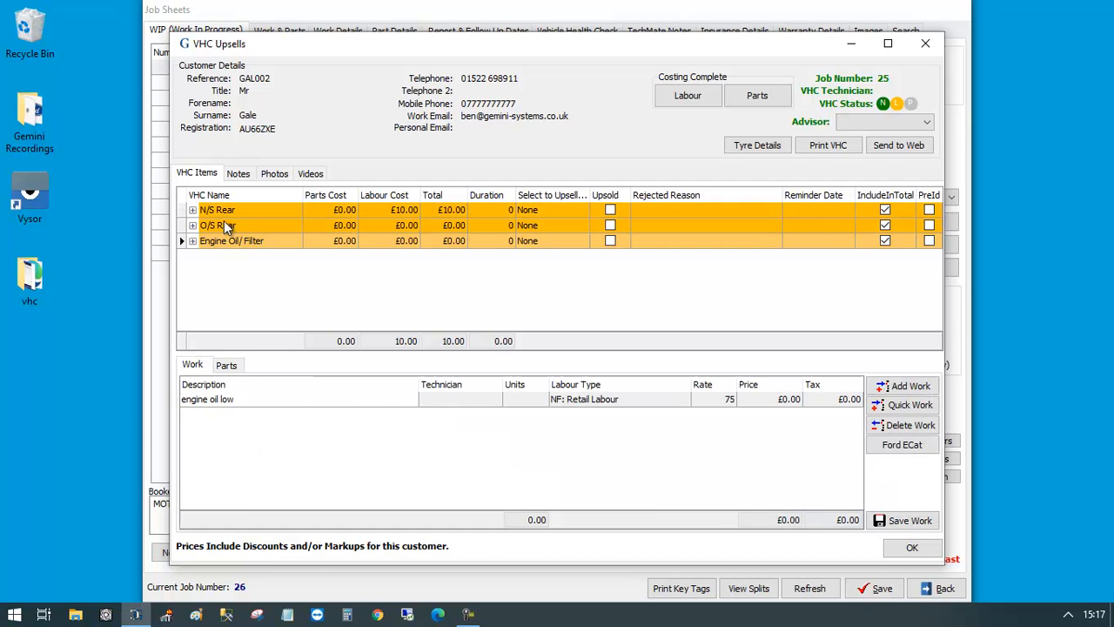
click(222, 213)
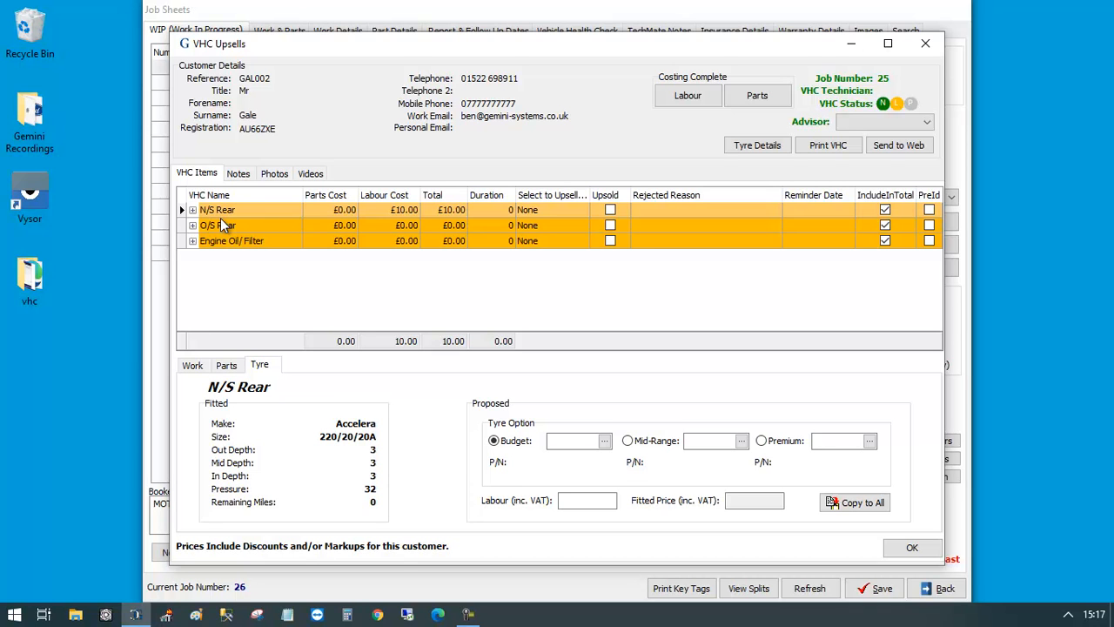
Step: Examine the health check's notes, photos and videos, and return to its list of items
click(240, 175)
click(273, 174)
click(313, 175)
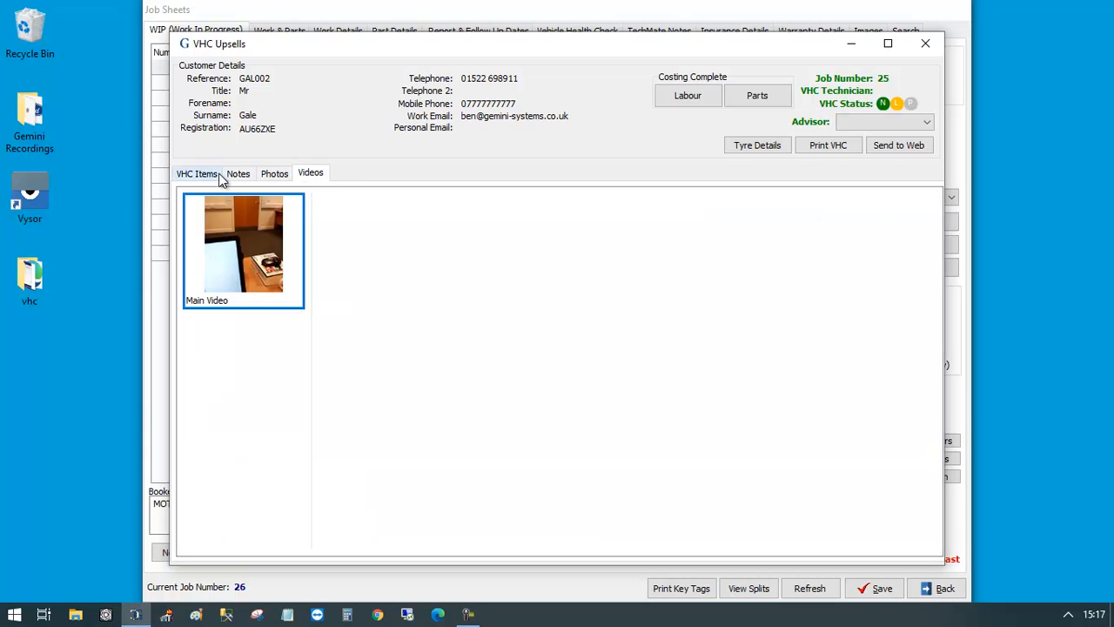
click(275, 174)
click(252, 174)
click(200, 175)
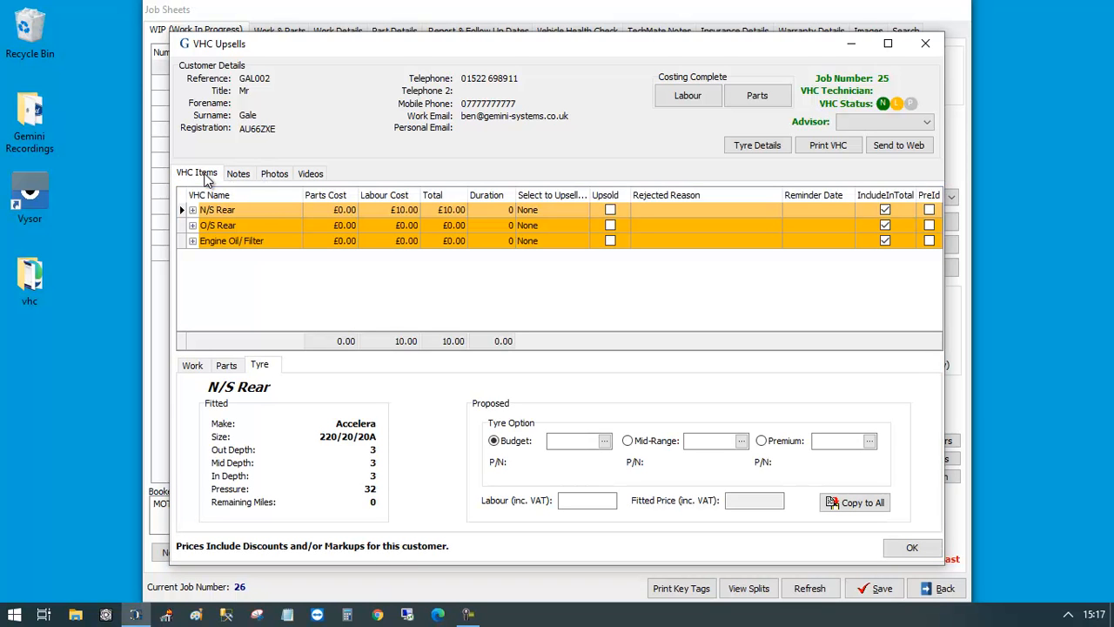
click(202, 368)
click(218, 372)
click(210, 371)
click(218, 373)
click(211, 371)
click(219, 373)
click(211, 371)
Step: Set the N/S Rear item's proposed budget tyre price to £60 and its labour including VAT to £10
click(264, 368)
click(581, 443)
text(60)
click(597, 500)
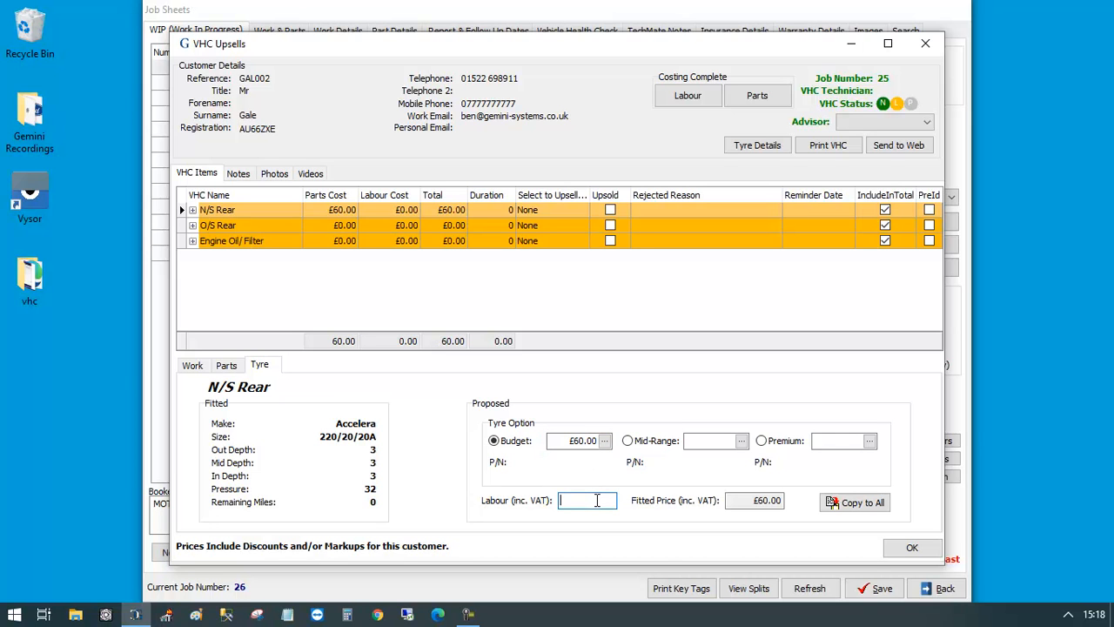
text(10)
key(Tab)
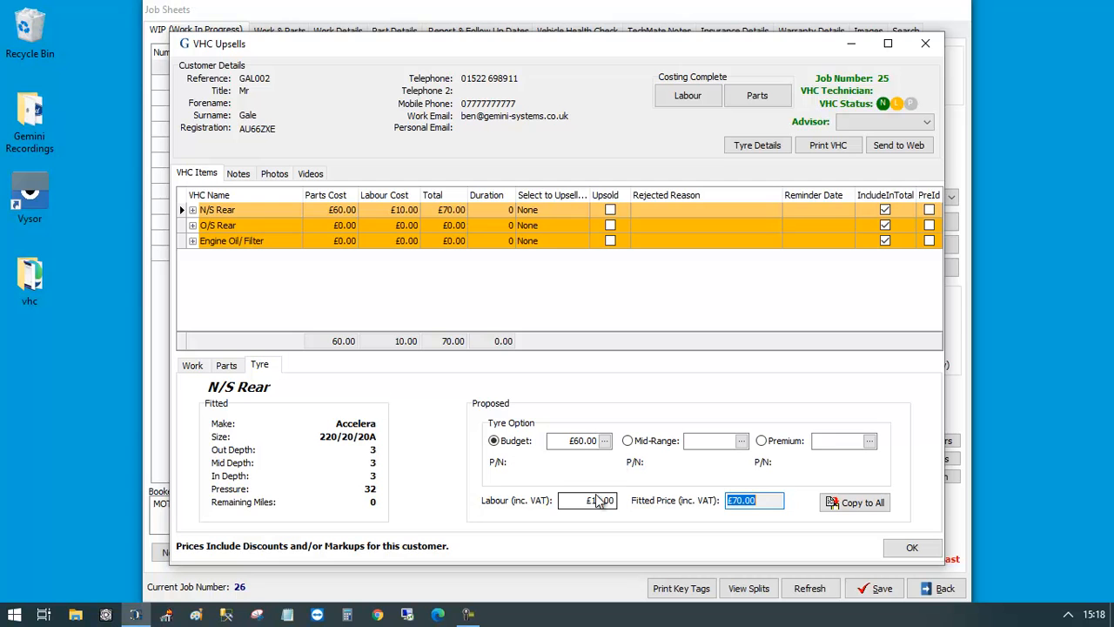
Step: Assign the Engine Oil part EOIL from the parts stock to the N/S Rear item's budget tyre option
click(601, 441)
click(604, 441)
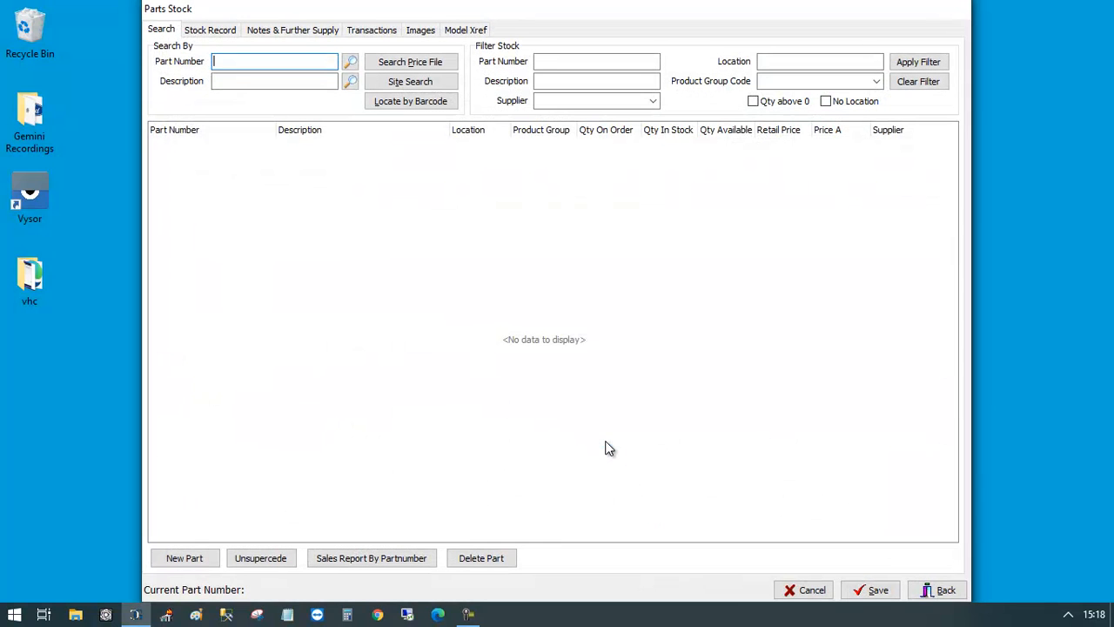
click(350, 61)
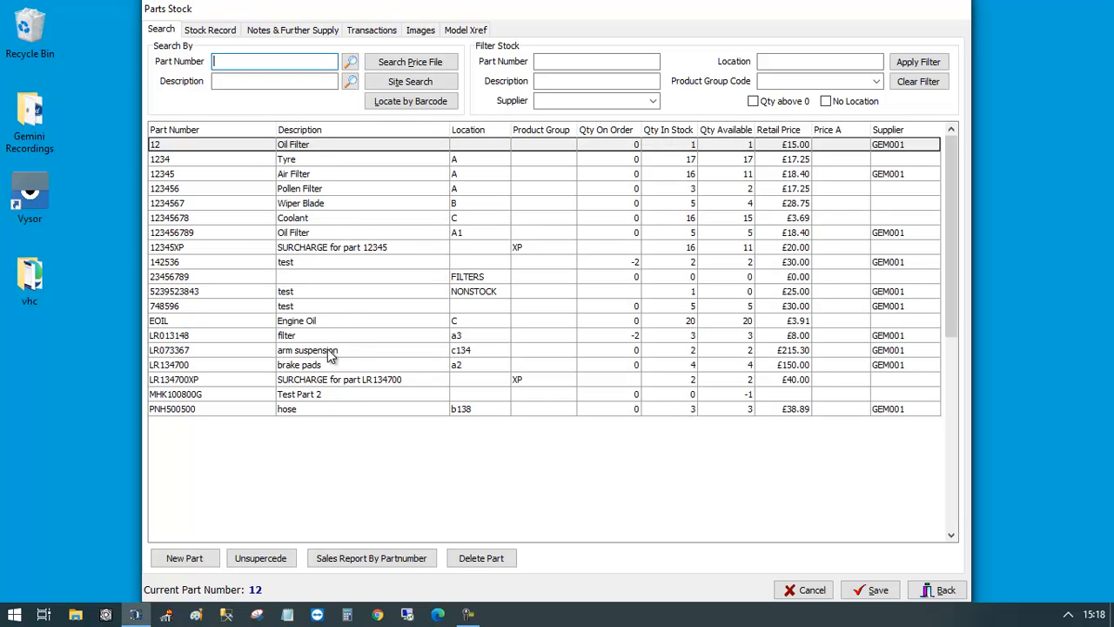
click(319, 322)
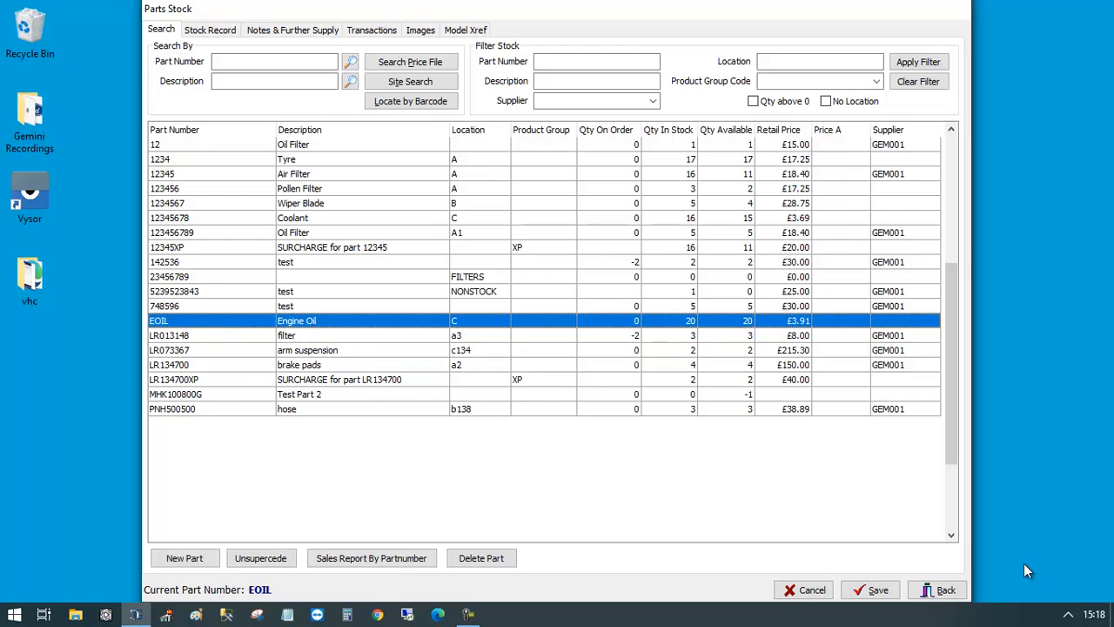
click(939, 590)
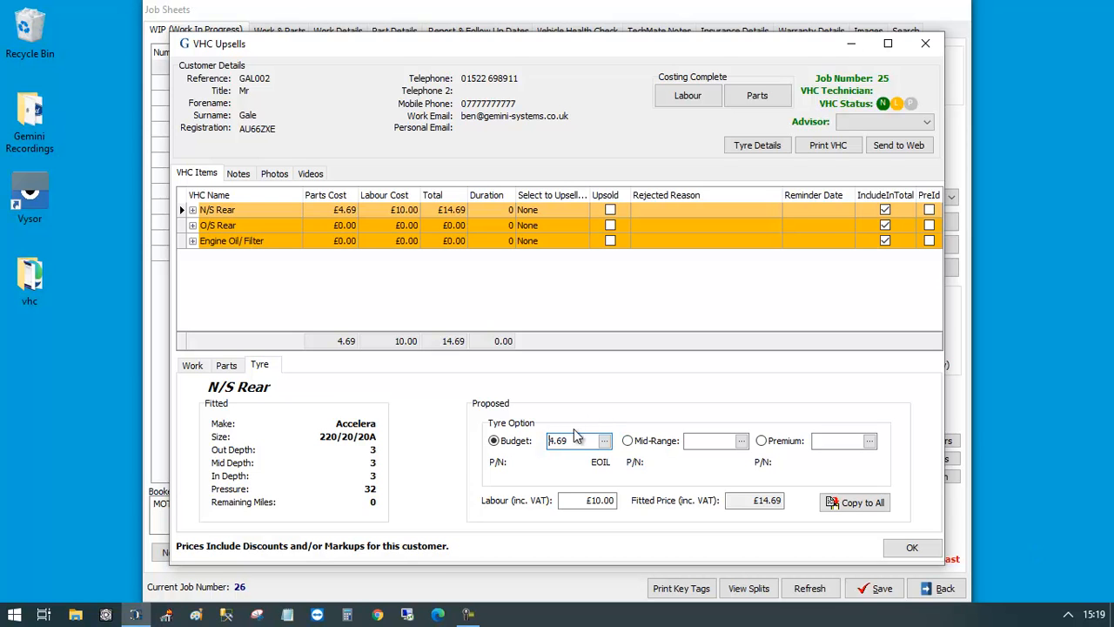
Step: Choose the mid-range tyre option at £80 for N/S Rear, copy the pricing to all tyres and check the O/S Rear item
click(627, 440)
click(706, 441)
text(80)
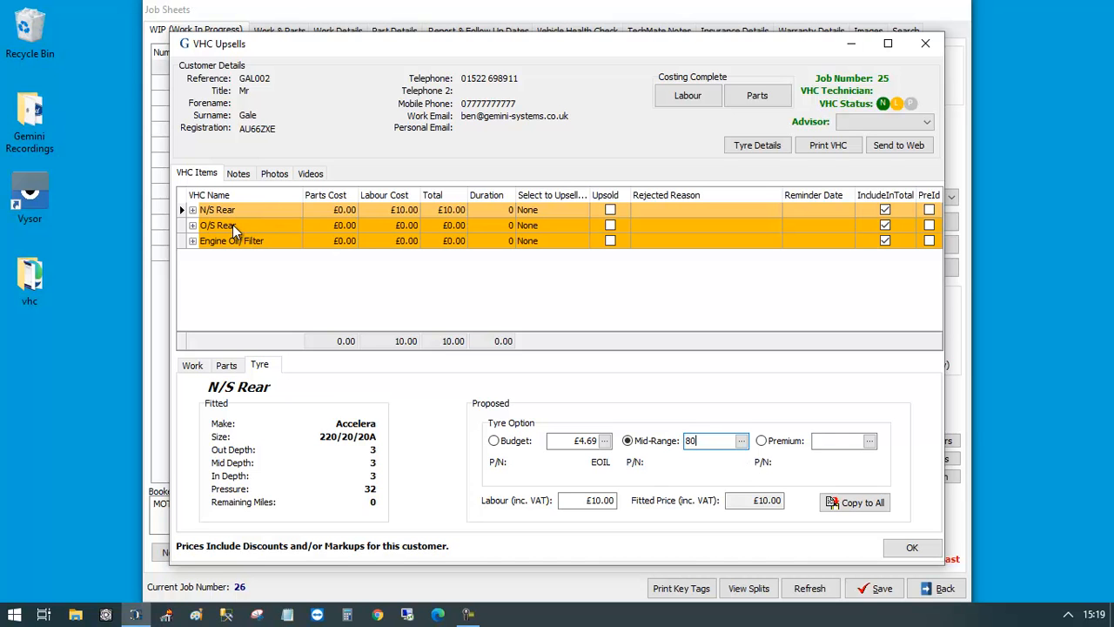
click(843, 505)
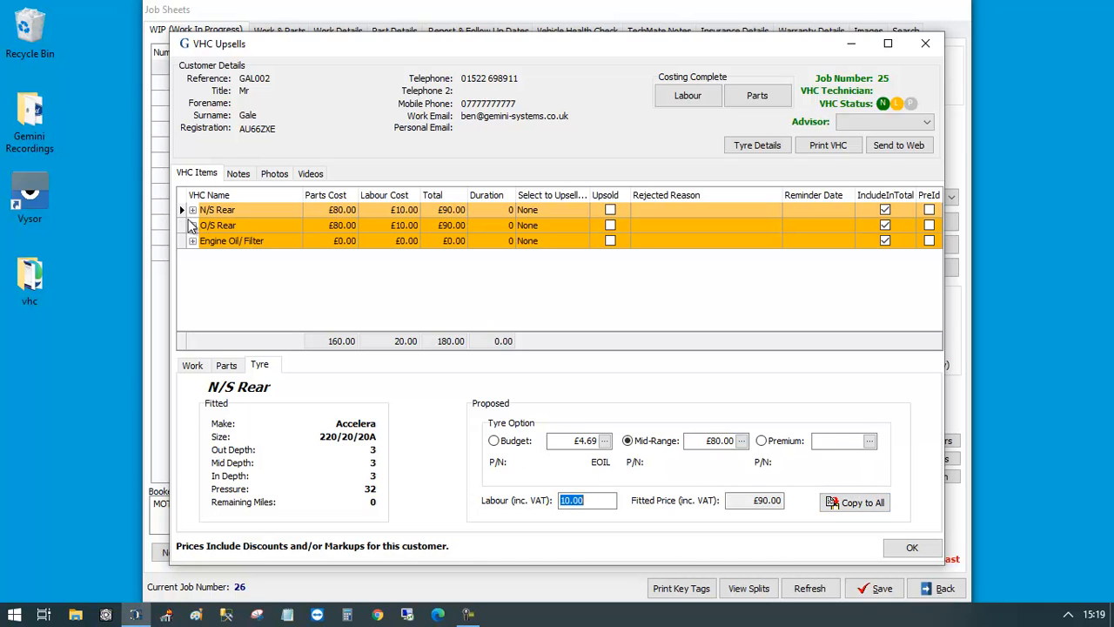
click(223, 214)
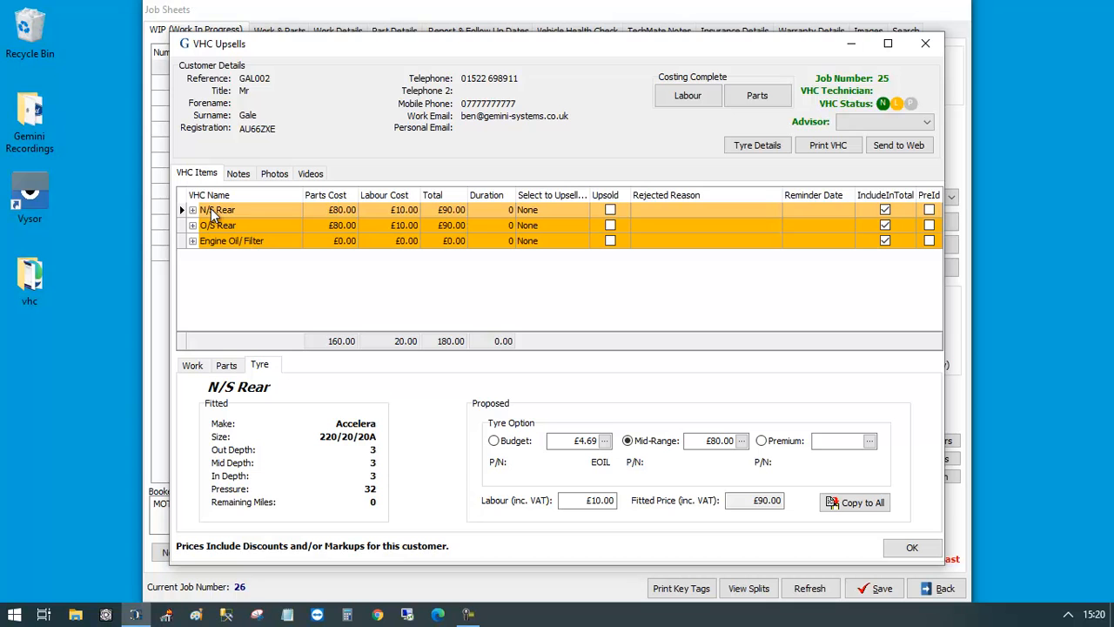
click(232, 228)
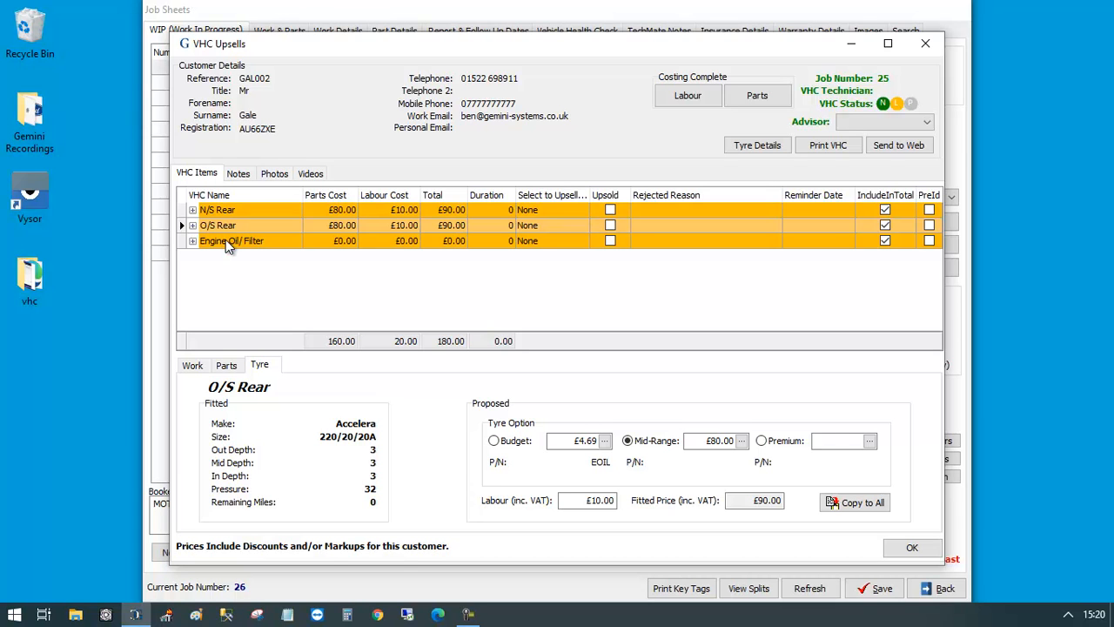
Step: Change the Engine Oil/Filter item's work description to "Fill engine oil" and set its labour units to 0.1
click(225, 241)
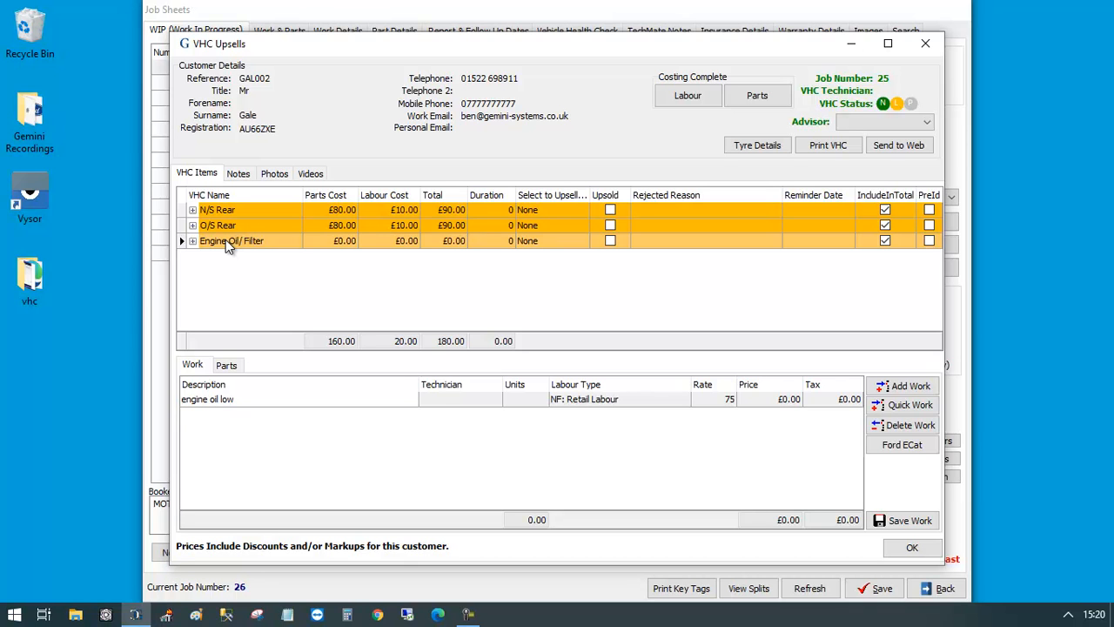
click(202, 401)
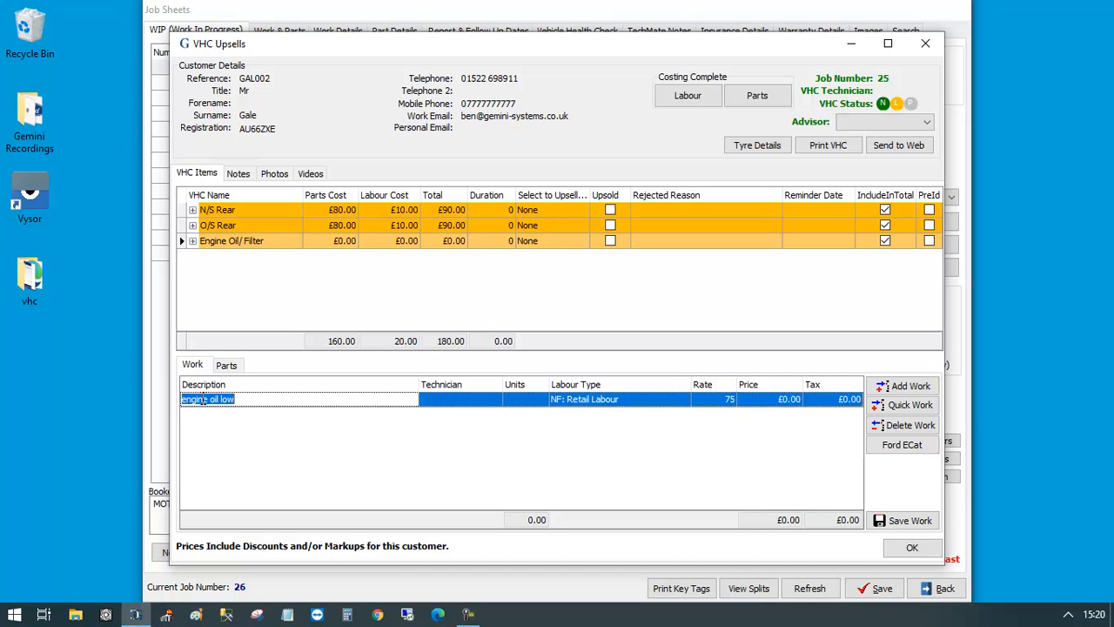
text(Fill engine oill)
click(518, 398)
text(0.1)
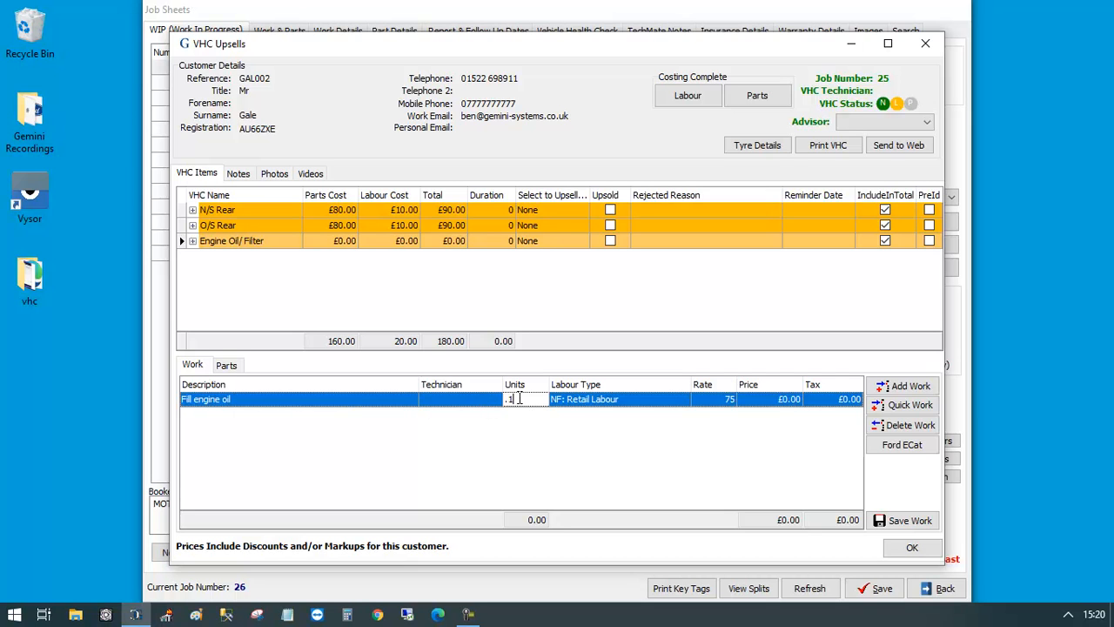
key(Tab)
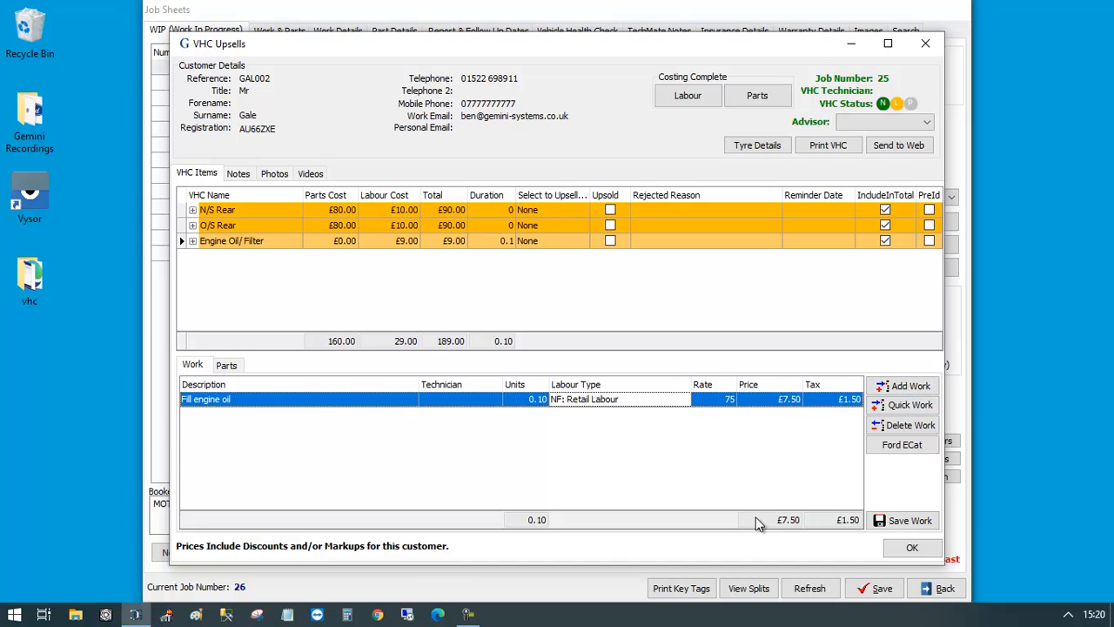
click(890, 389)
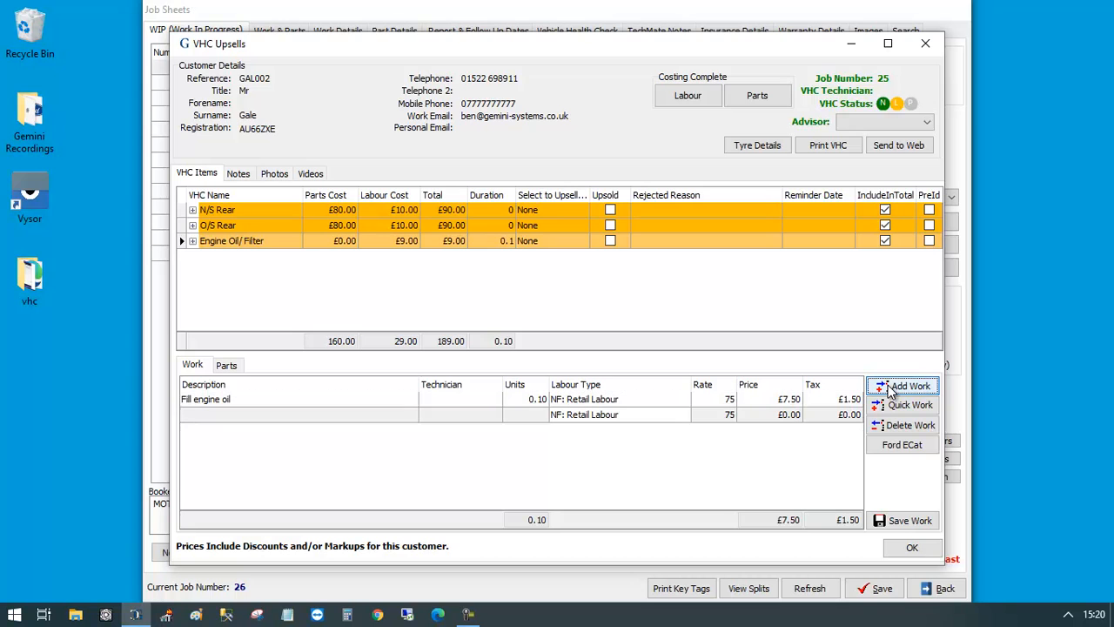
click(200, 418)
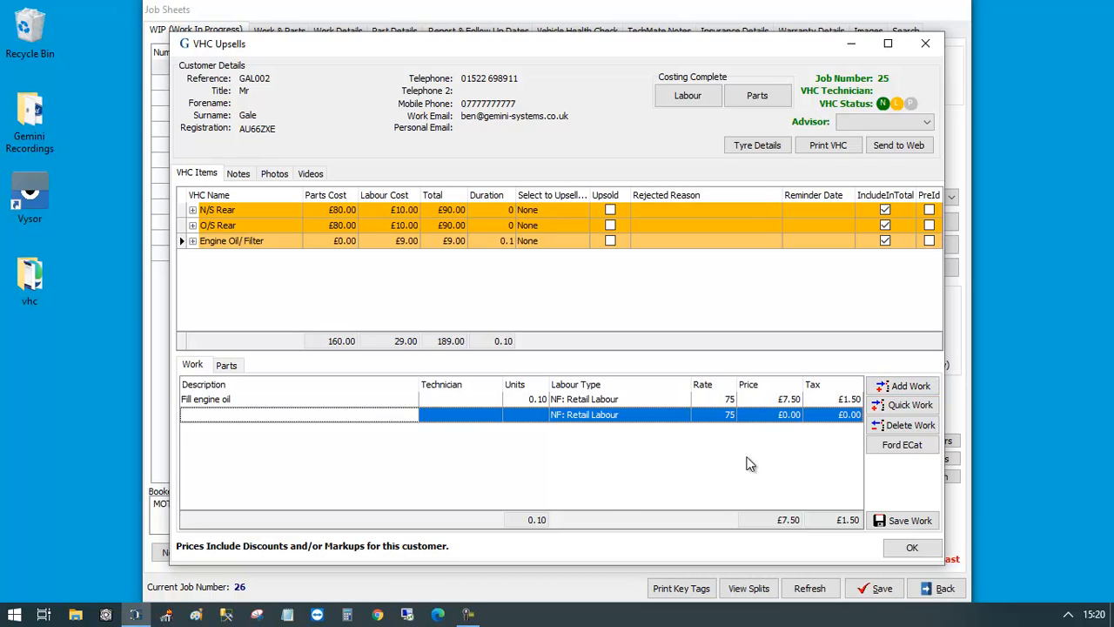
click(879, 425)
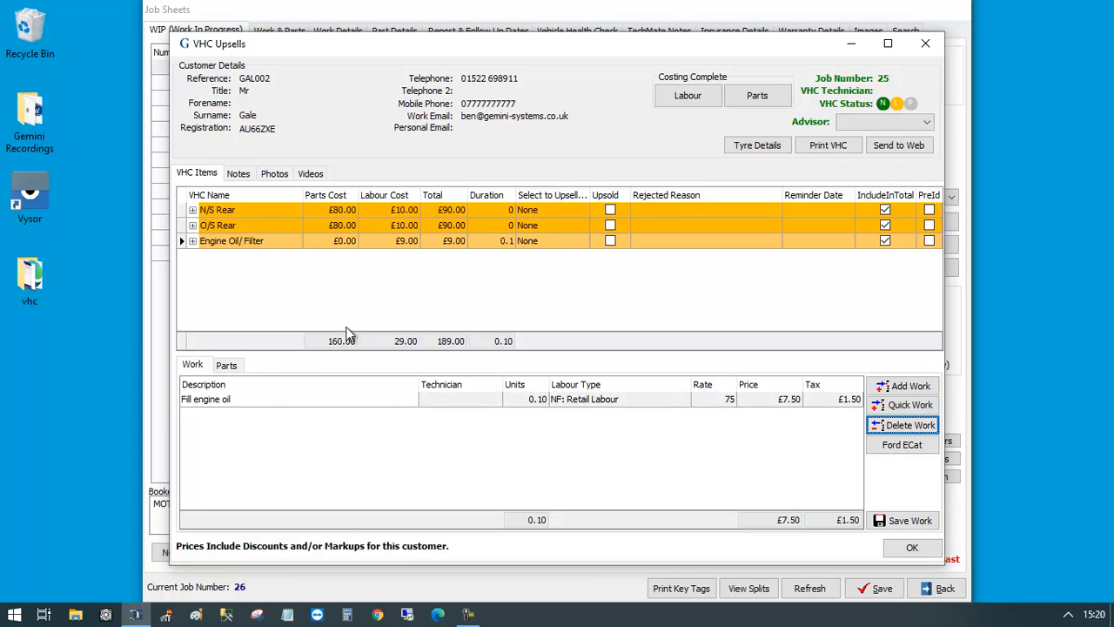
Step: Add a part line to the Engine Oil/Filter item and search the parts stock for the description OIL
click(239, 367)
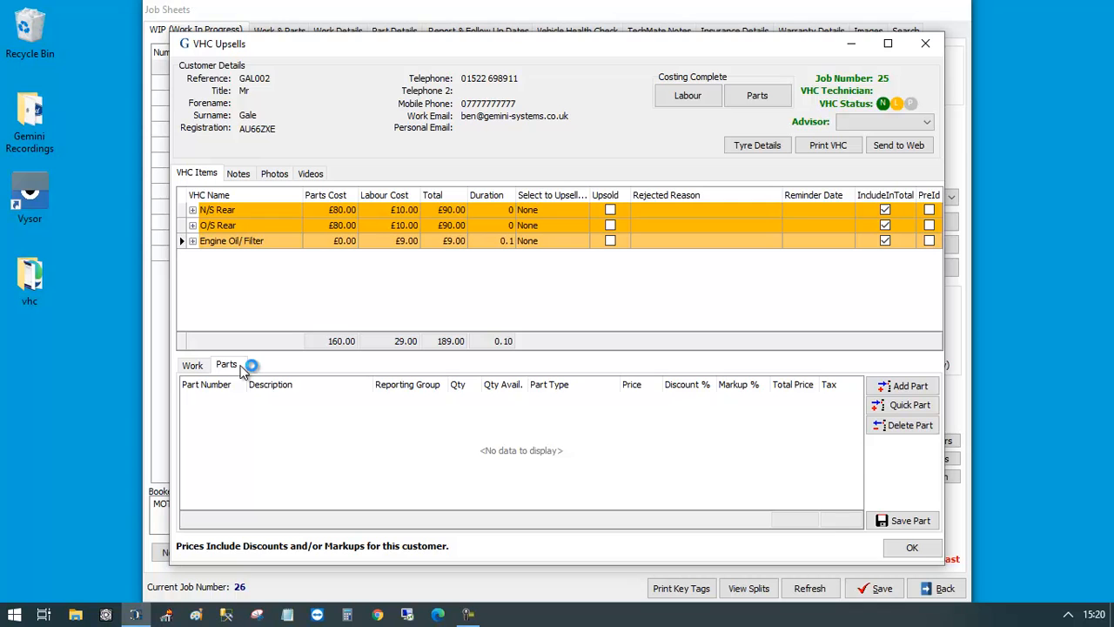
click(906, 387)
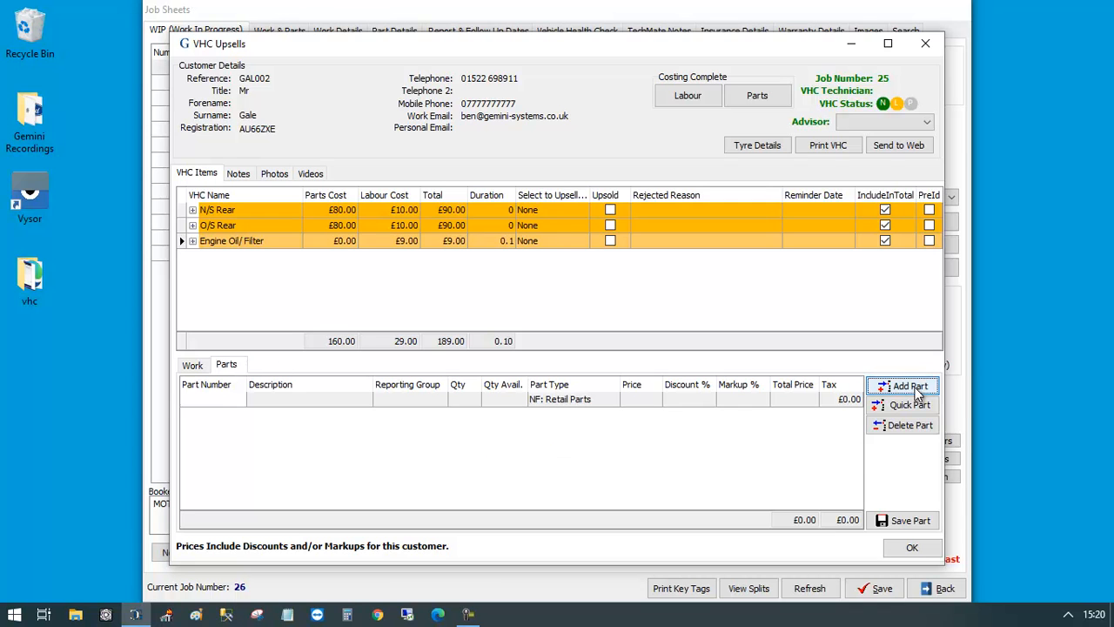
click(226, 399)
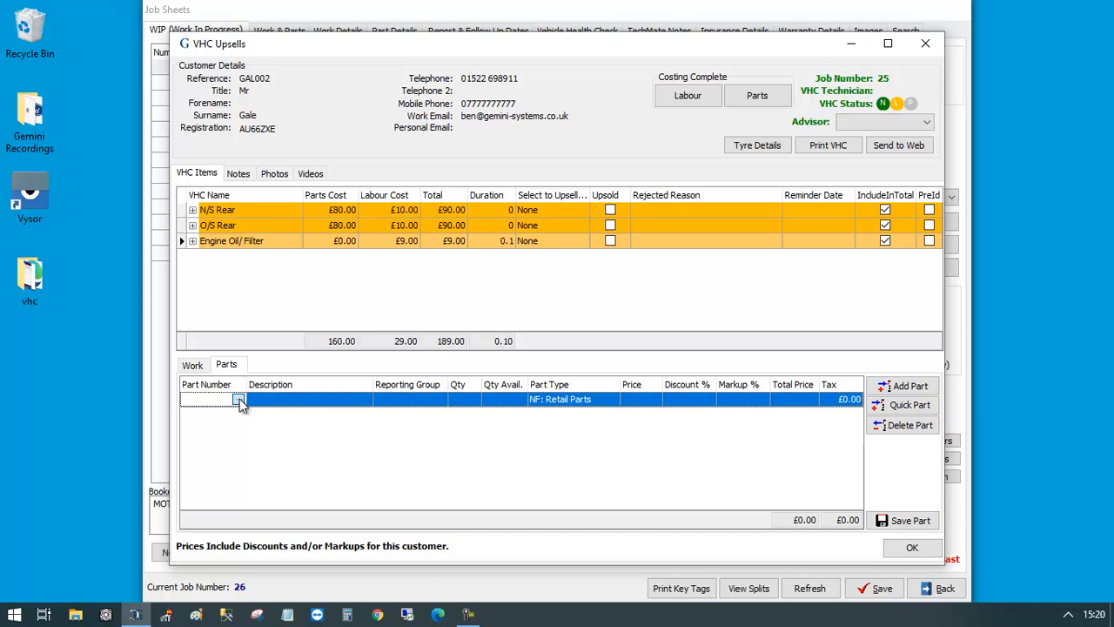
click(237, 398)
text(OIL)
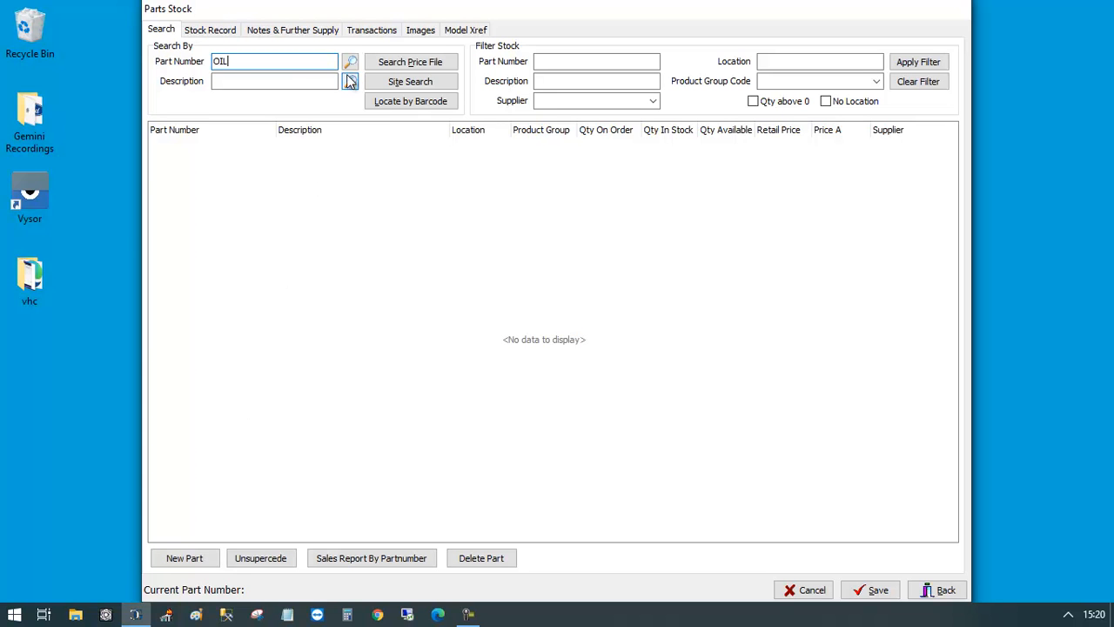
click(305, 79)
text(OIL)
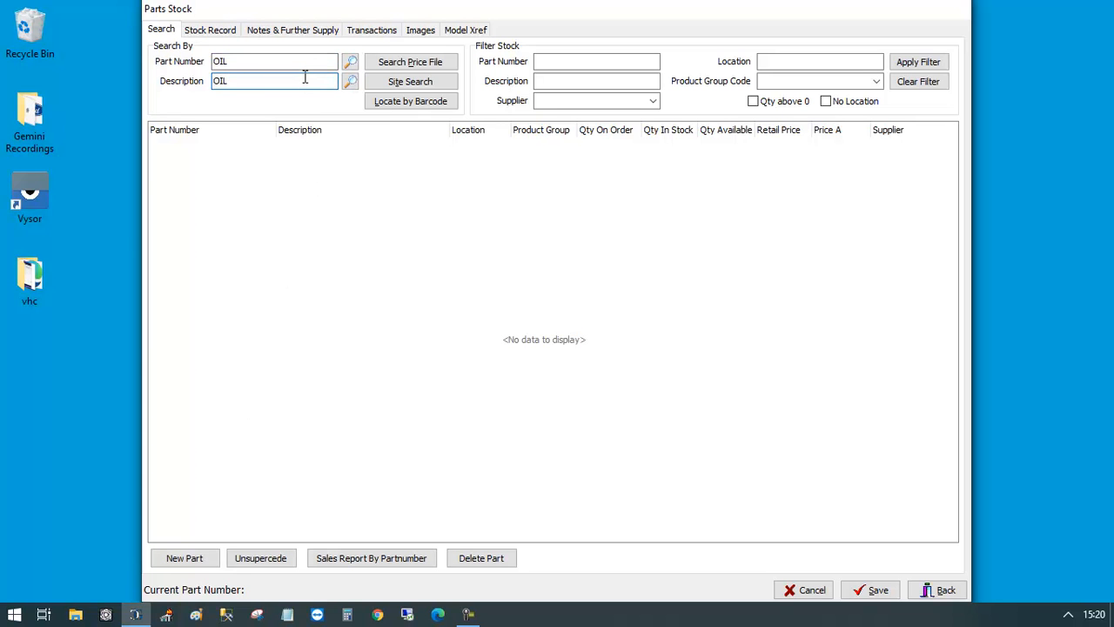
click(350, 82)
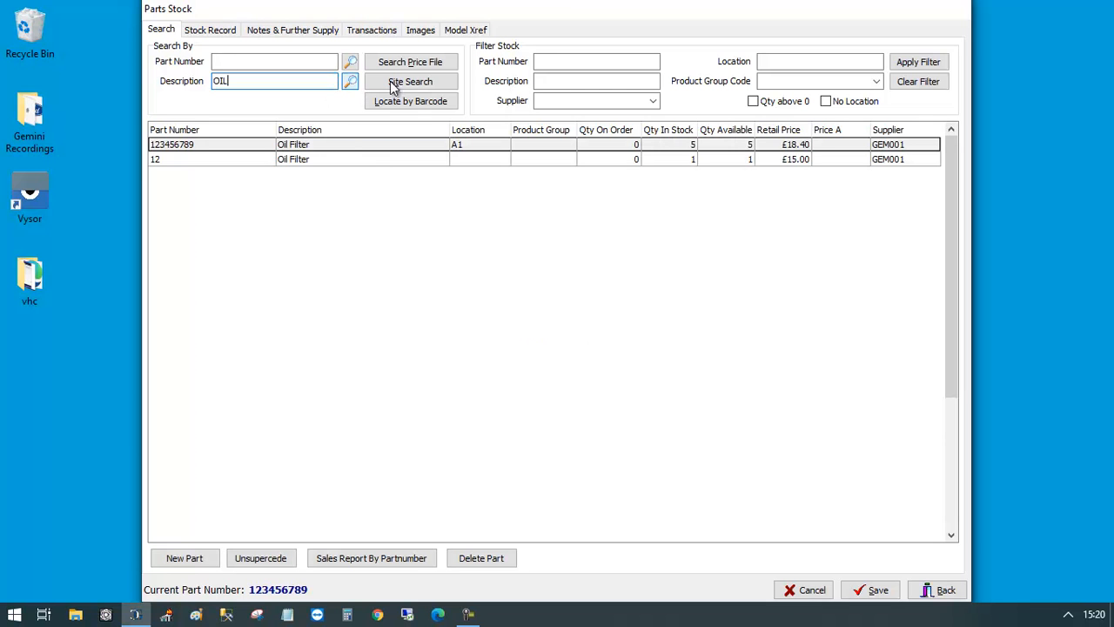
Step: Clear the description search, list all stock parts and choose the Engine Oil part EOIL for the Engine Oil/Filter item
double_click(235, 83)
key(BackSpace)
key(Return)
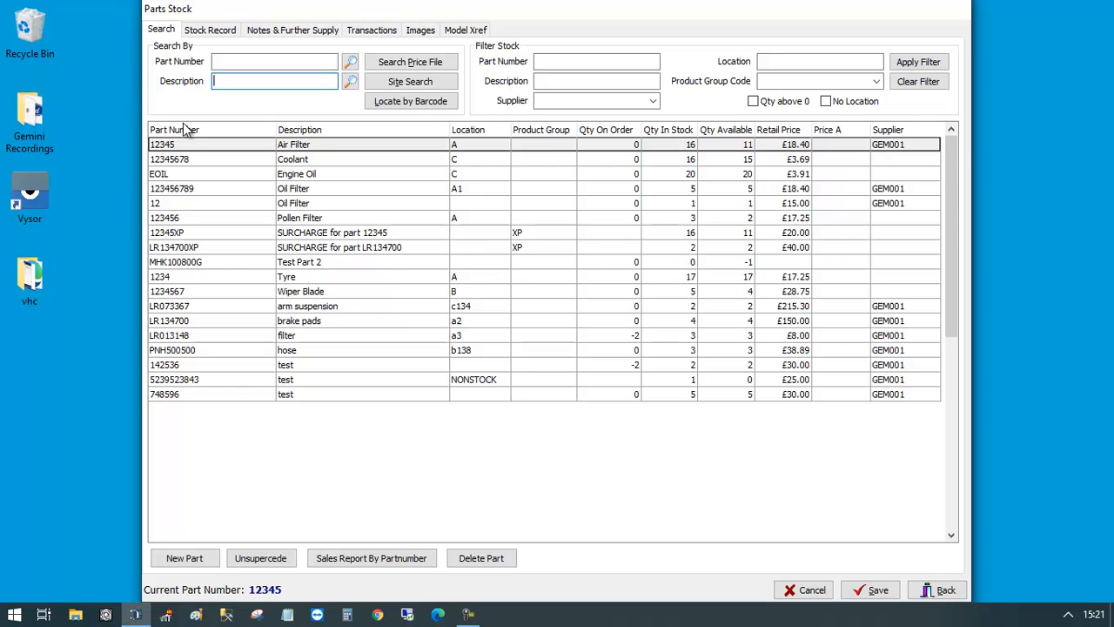
click(261, 174)
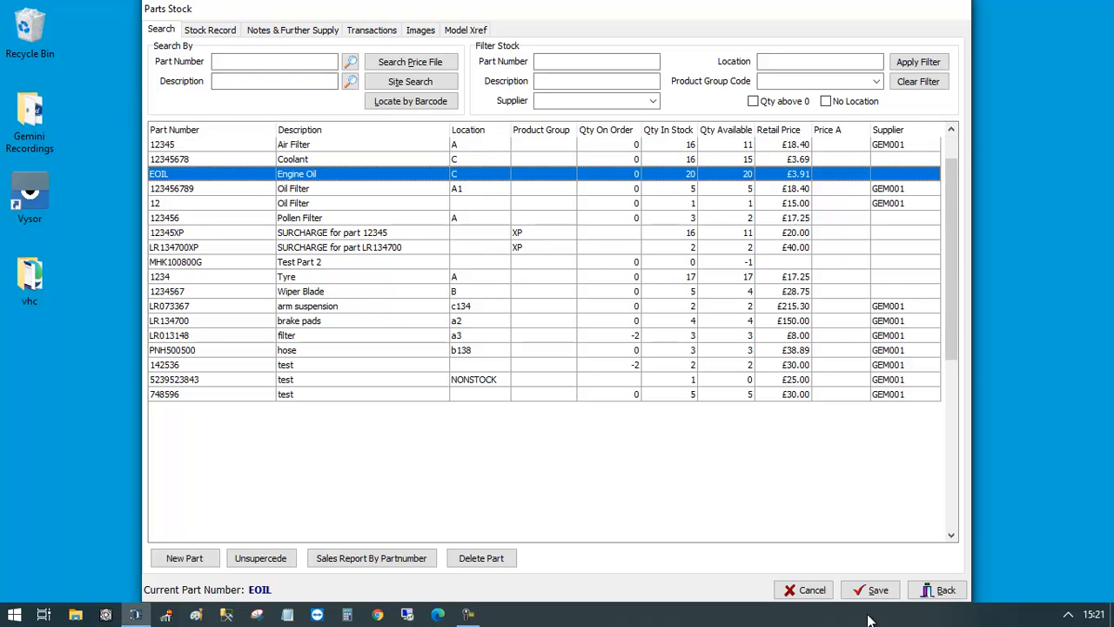
click(927, 590)
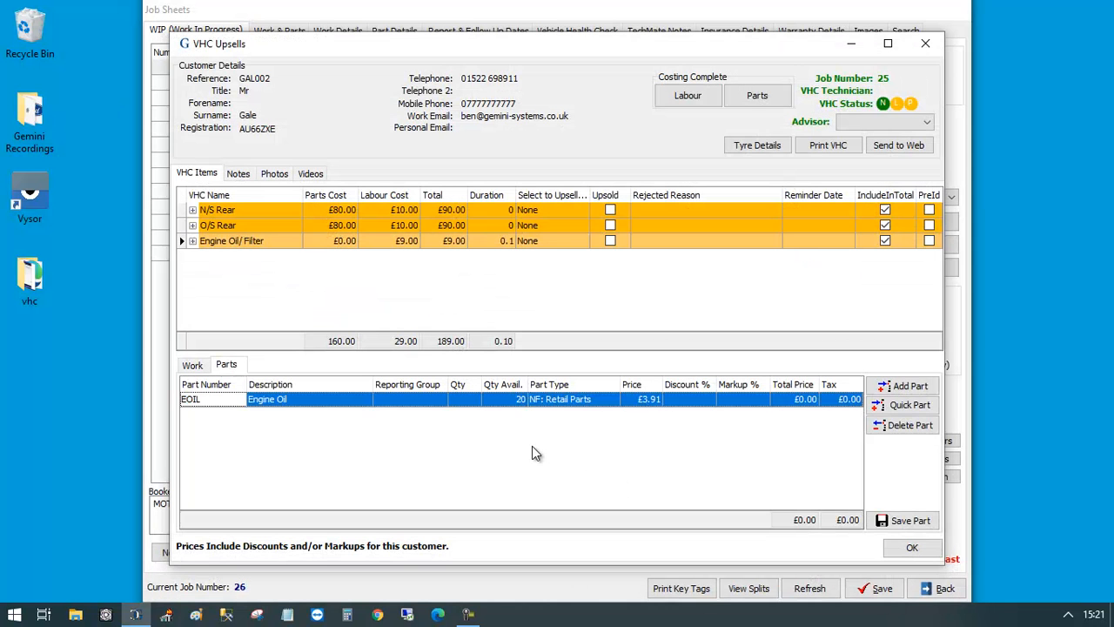
Step: Set the EOIL part line's reporting group to Underbonnet and its quantity to 0.5
click(443, 398)
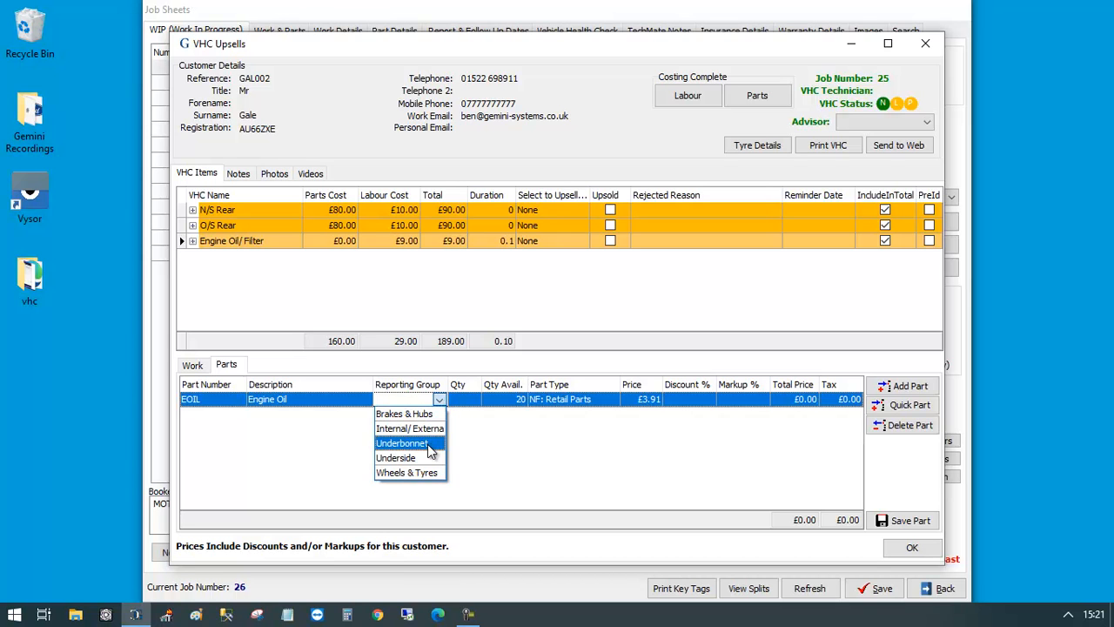
click(428, 443)
click(461, 398)
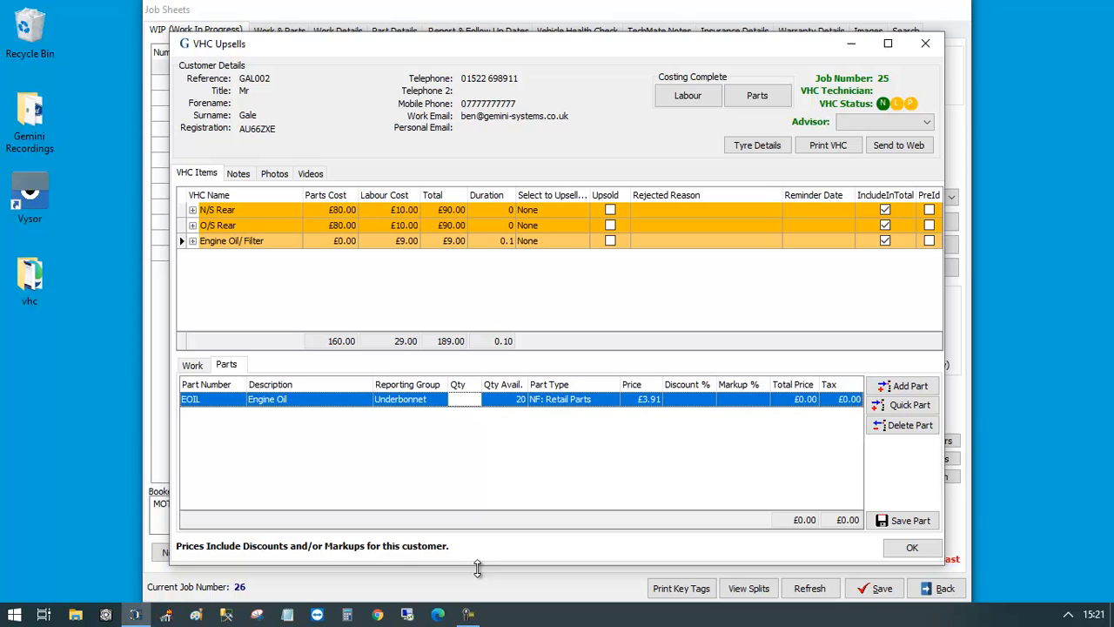
text(.5)
key(Tab)
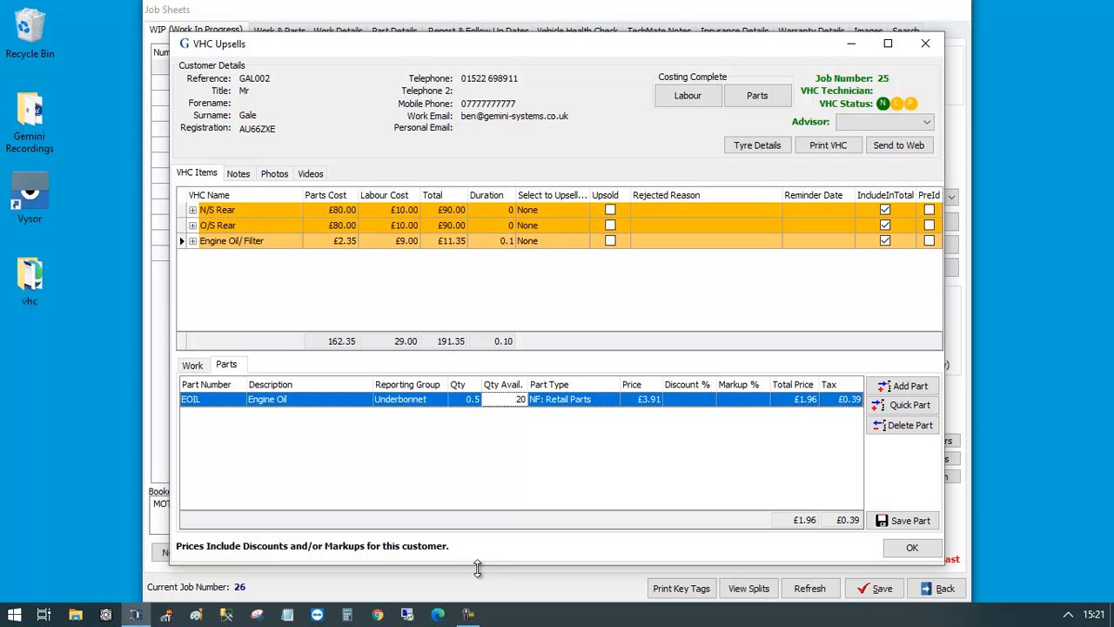
Step: Add a quick part described as Engine Oil, priced at £5.00, to the Engine Oil/Filter item
click(925, 406)
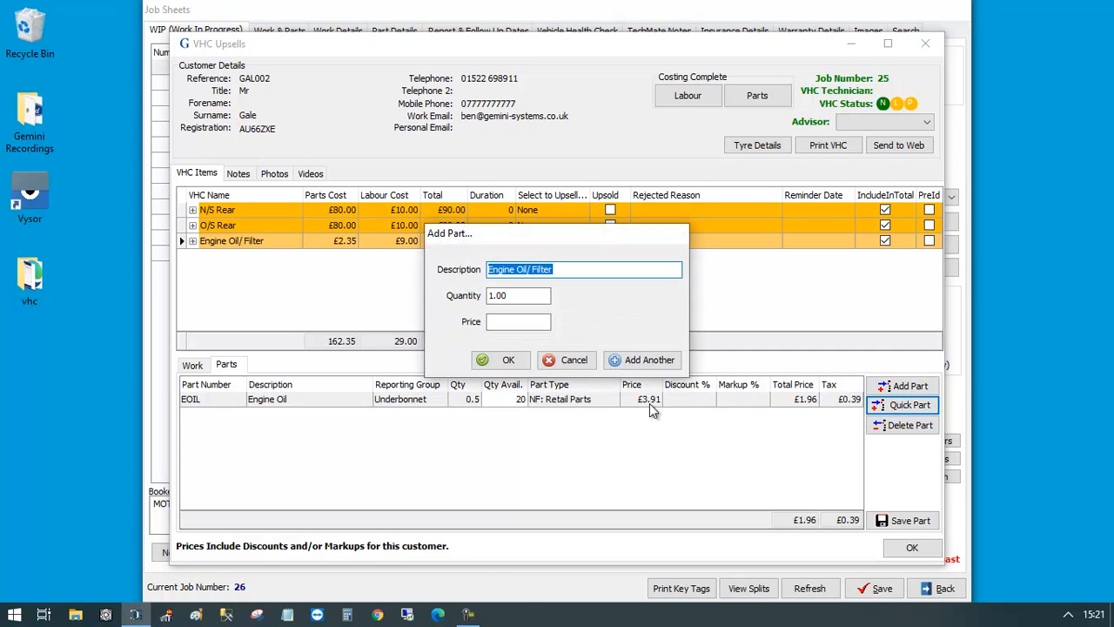
click(562, 270)
key(BackSpace)
key(BackSpace)
key(BackSpace)
key(BackSpace)
key(BackSpace)
key(BackSpace)
key(BackSpace)
key(BackSpace)
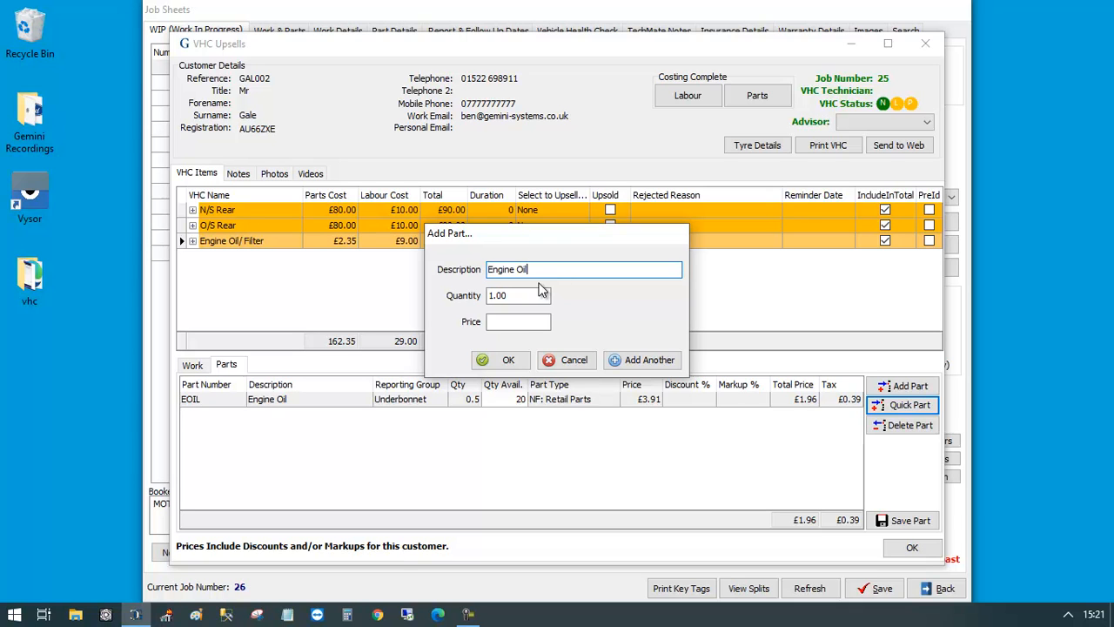
click(516, 321)
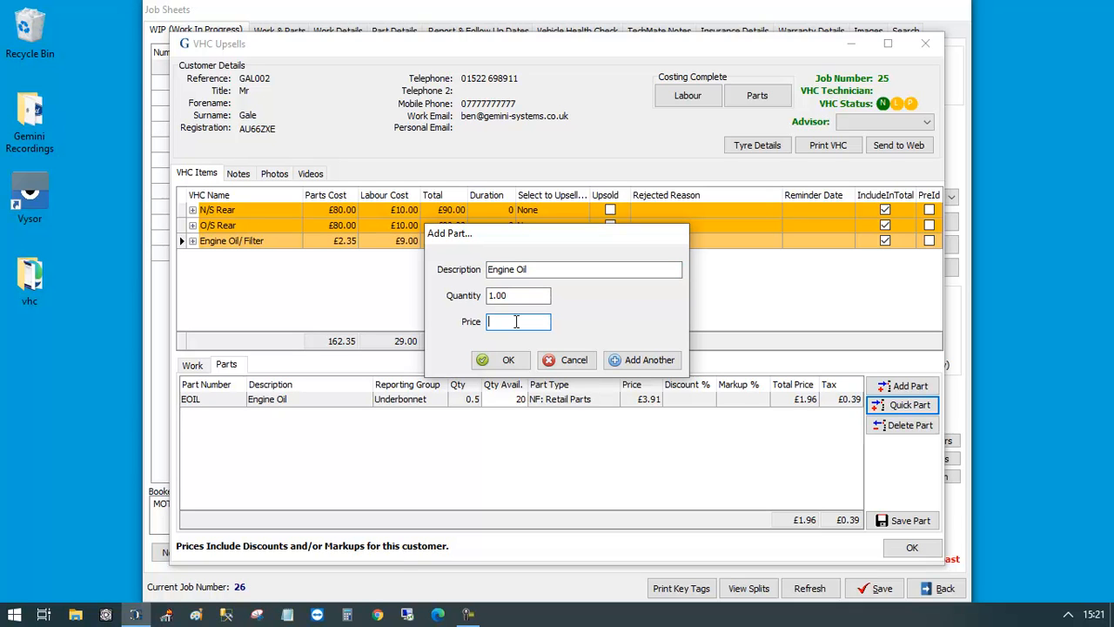
text(5)
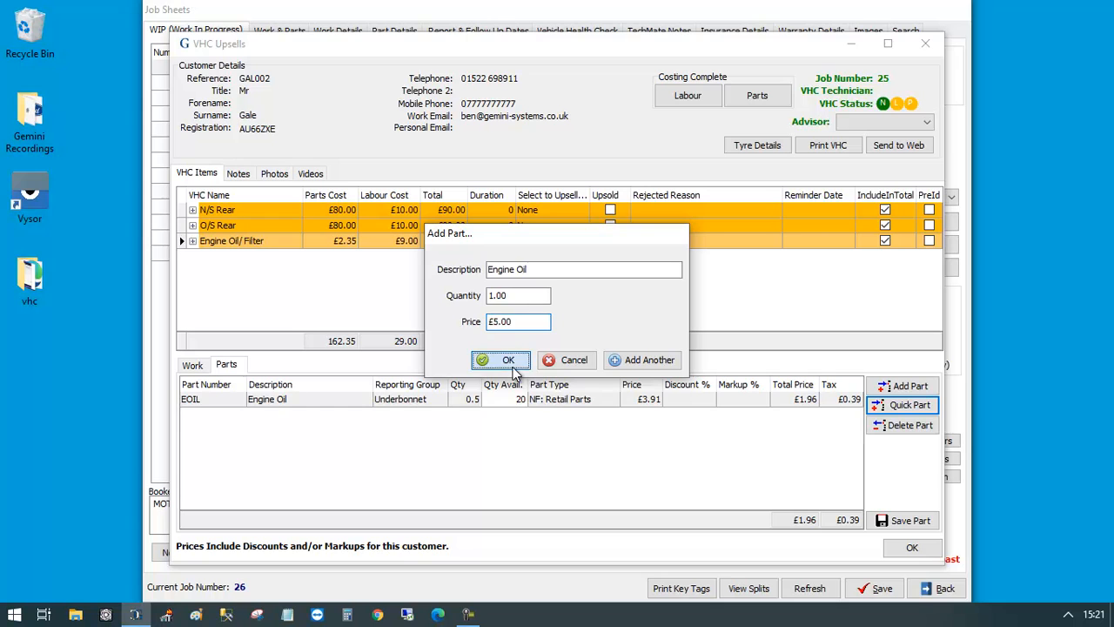
click(508, 359)
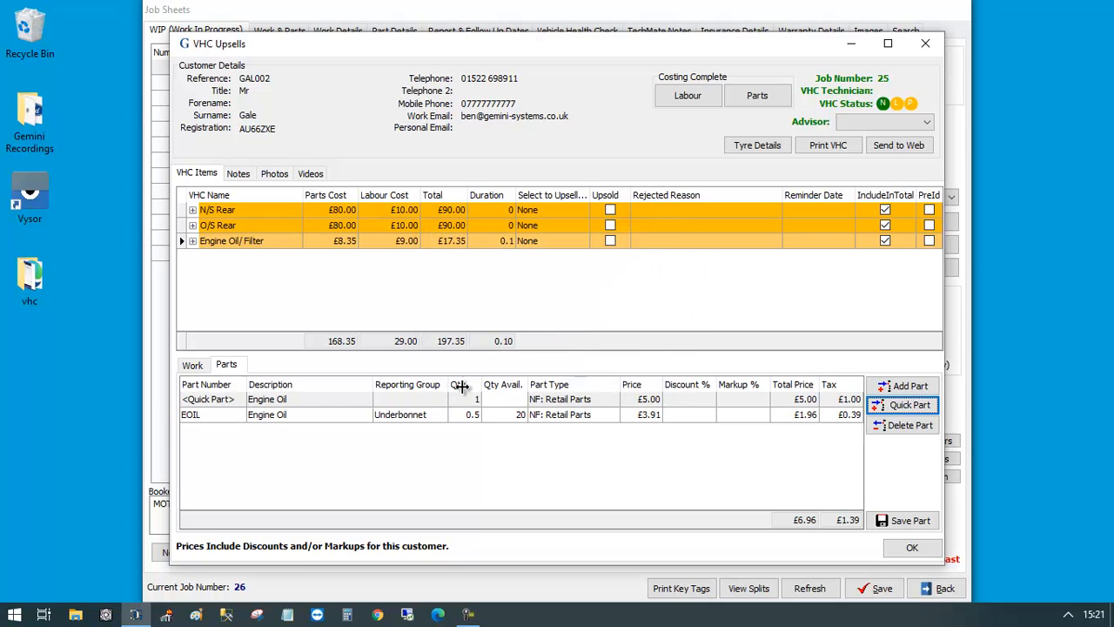
Step: Delete the Engine Oil quick part line from the Engine Oil/Filter item
click(210, 402)
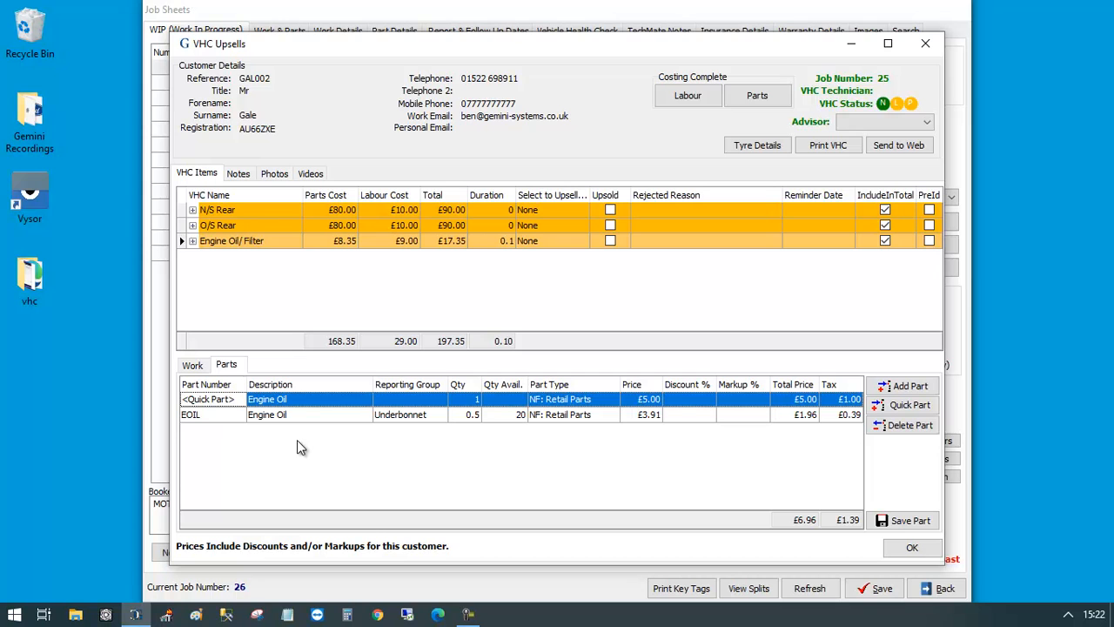
click(905, 425)
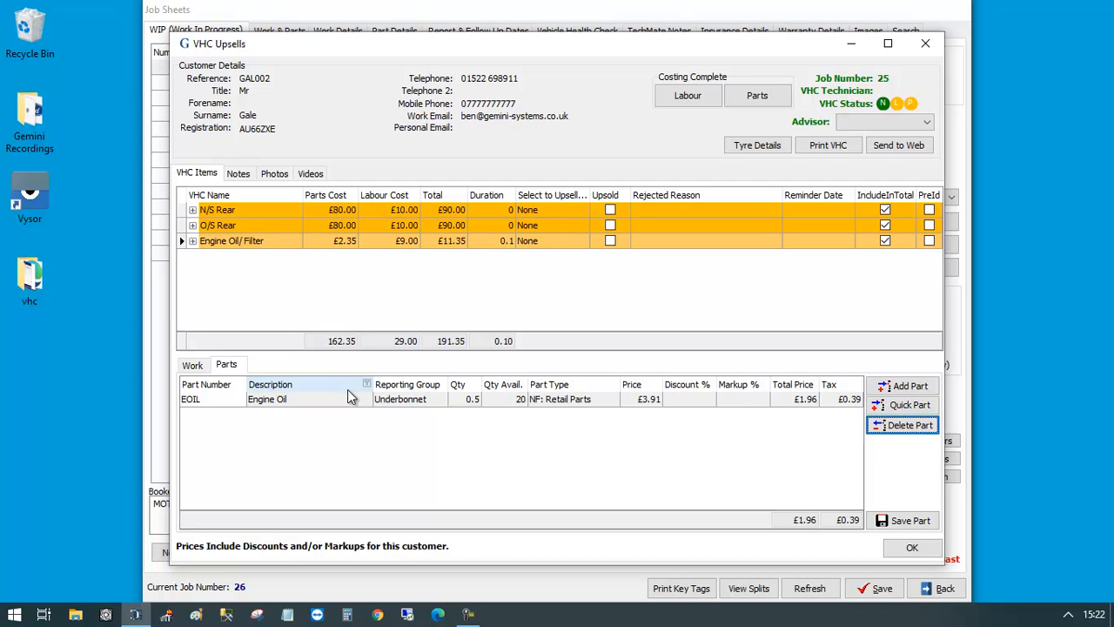
Step: Mark both labour costing and parts costing as completed for this VHC
click(705, 102)
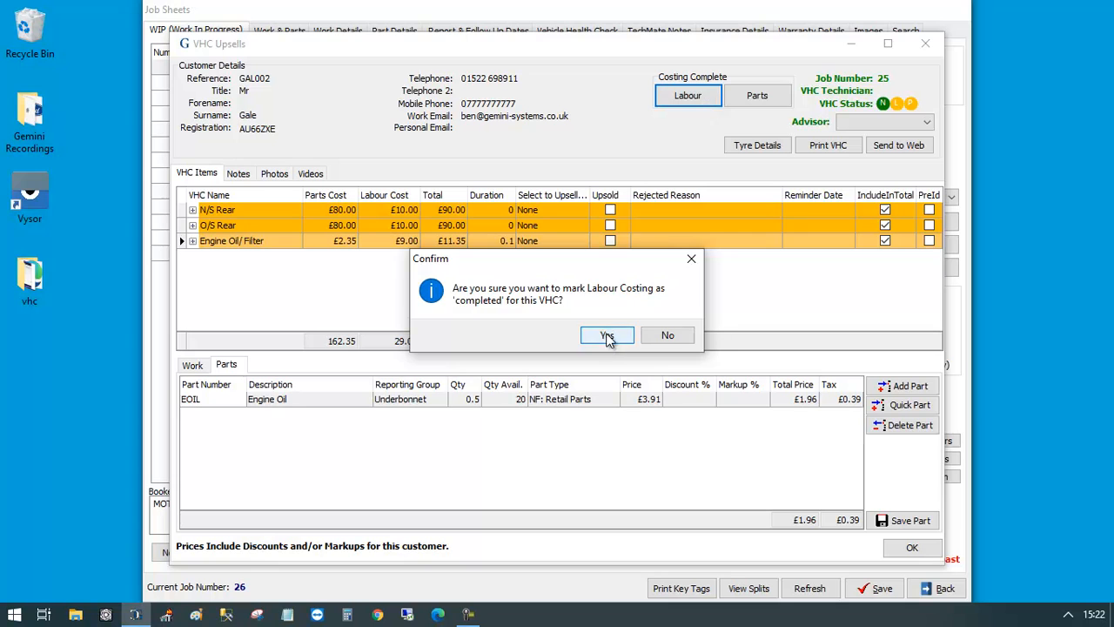
click(668, 333)
click(742, 102)
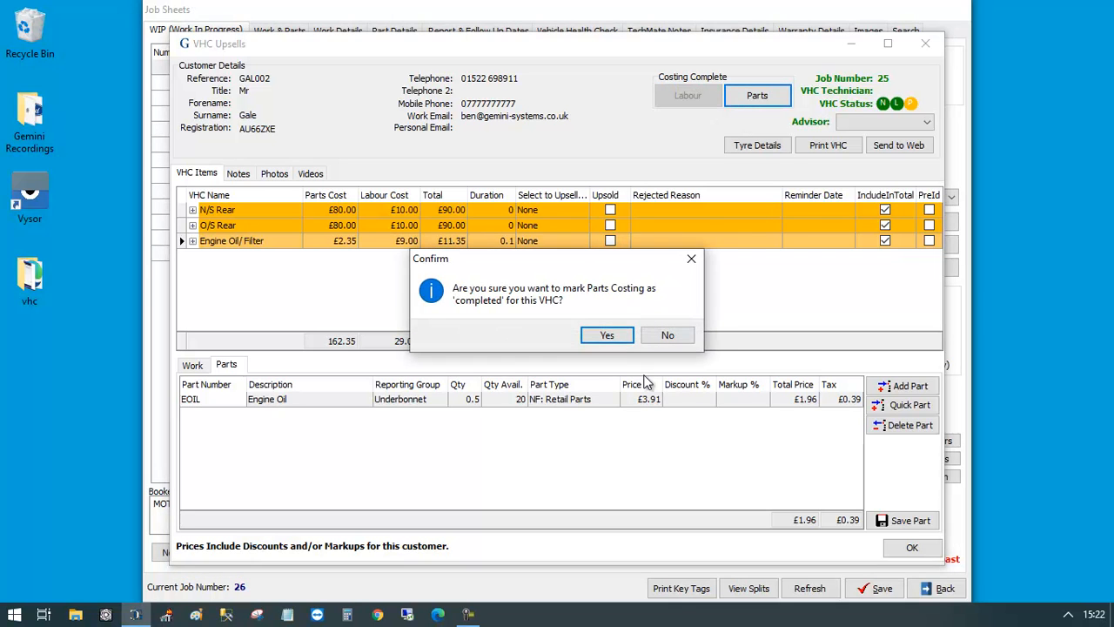
click(648, 333)
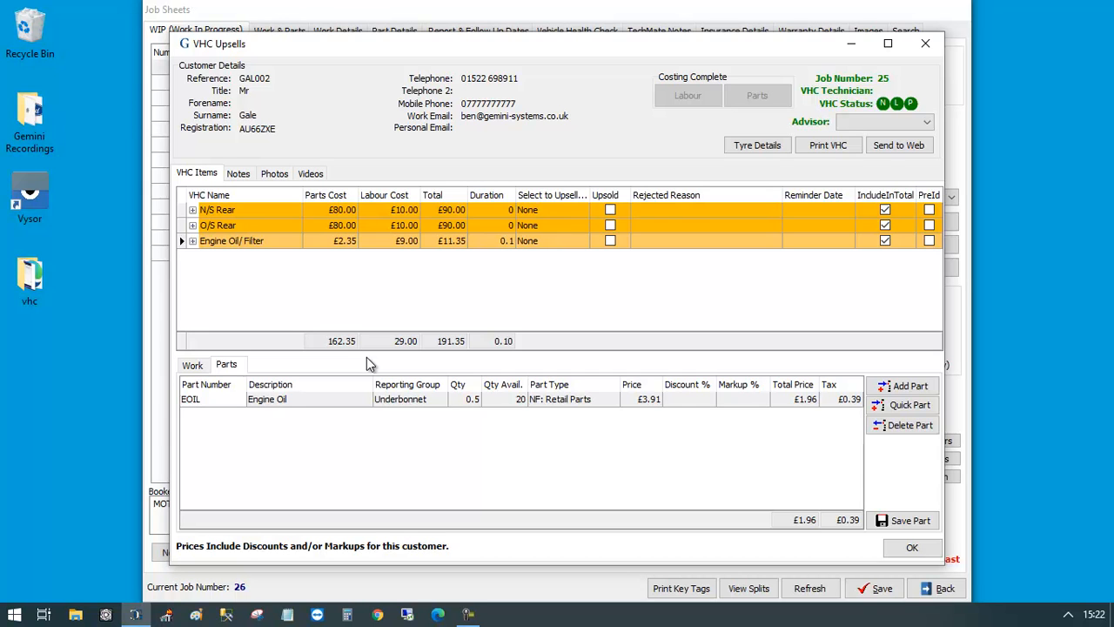
Step: Exclude the N/S Rear and O/S Rear items from the total, then include them again
click(885, 210)
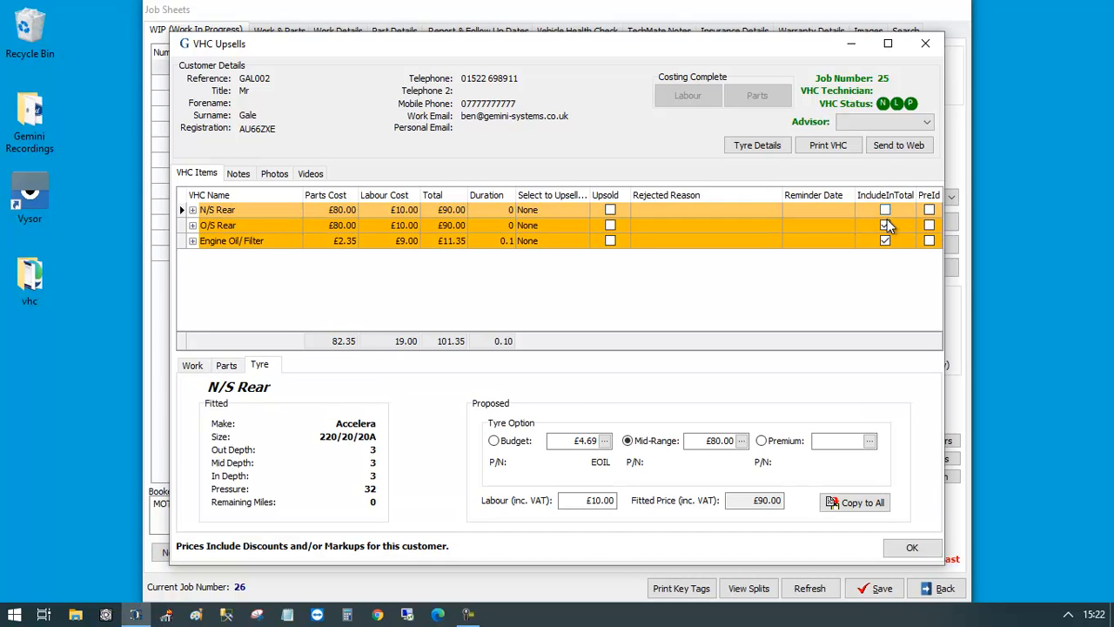
click(885, 224)
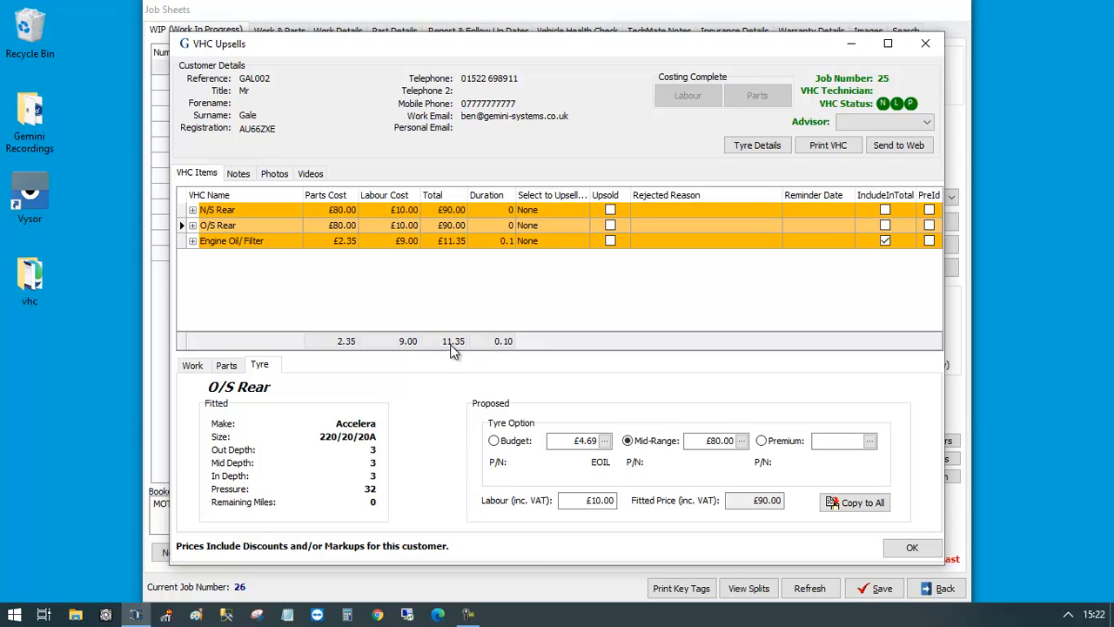
click(885, 210)
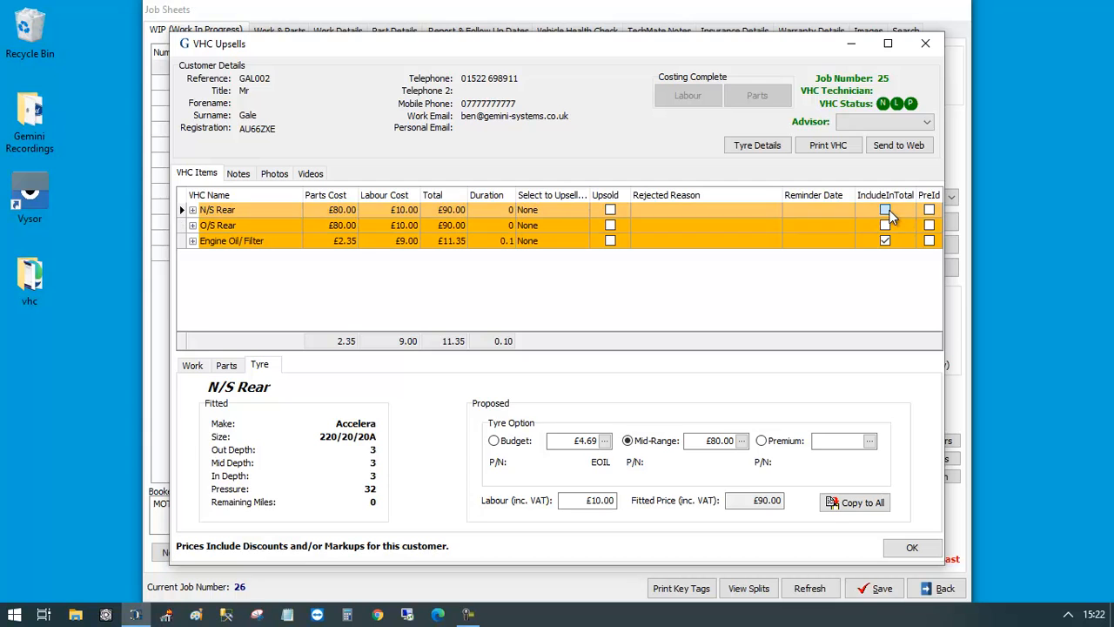
click(886, 226)
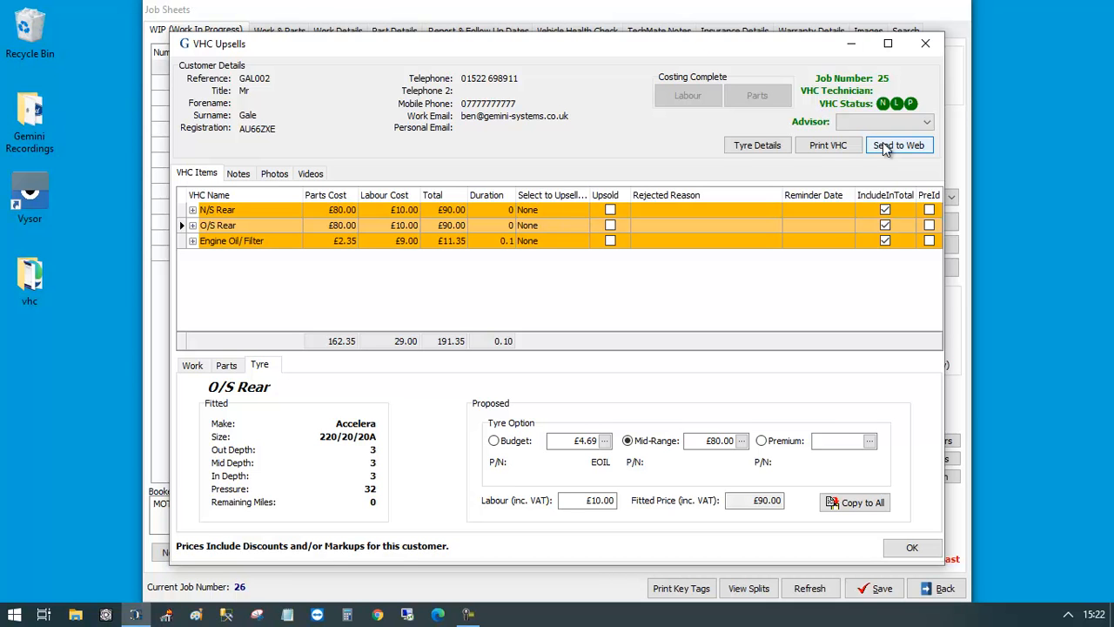
Step: View the tyre details of the health check and close them
click(777, 150)
click(791, 376)
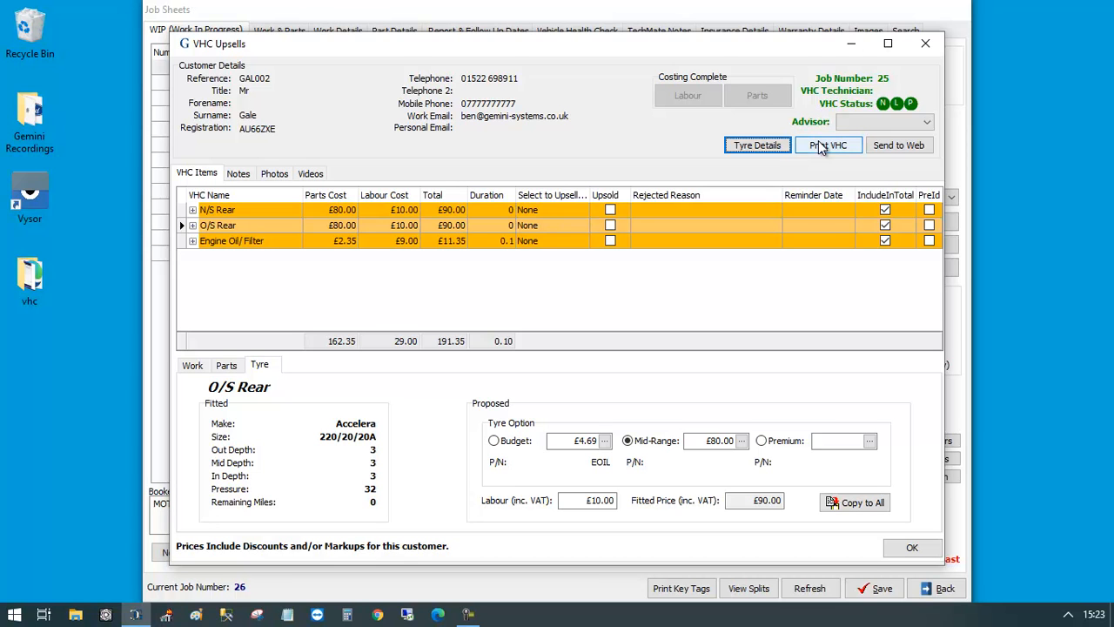
Step: Start sending the VHC to the web, play the attached video to check it and close the video
click(913, 149)
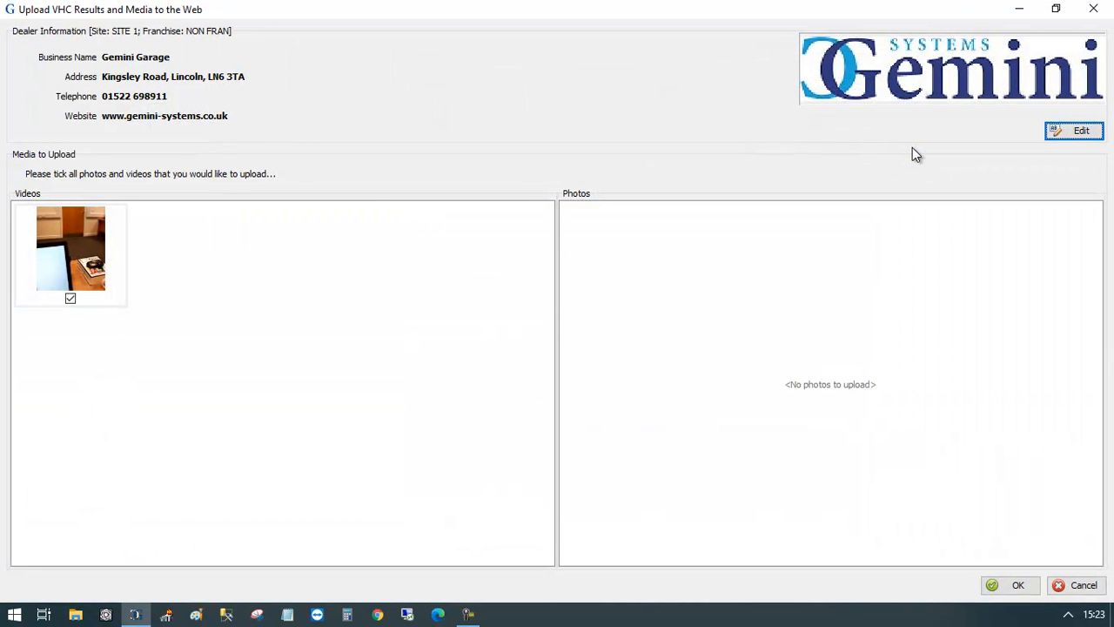
click(79, 220)
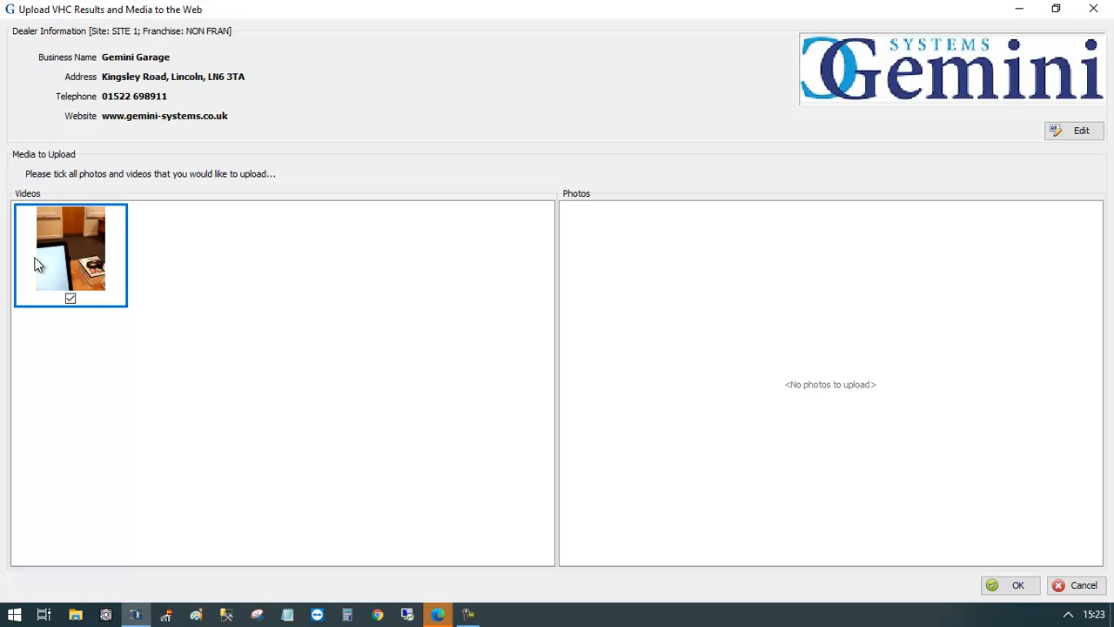
click(435, 613)
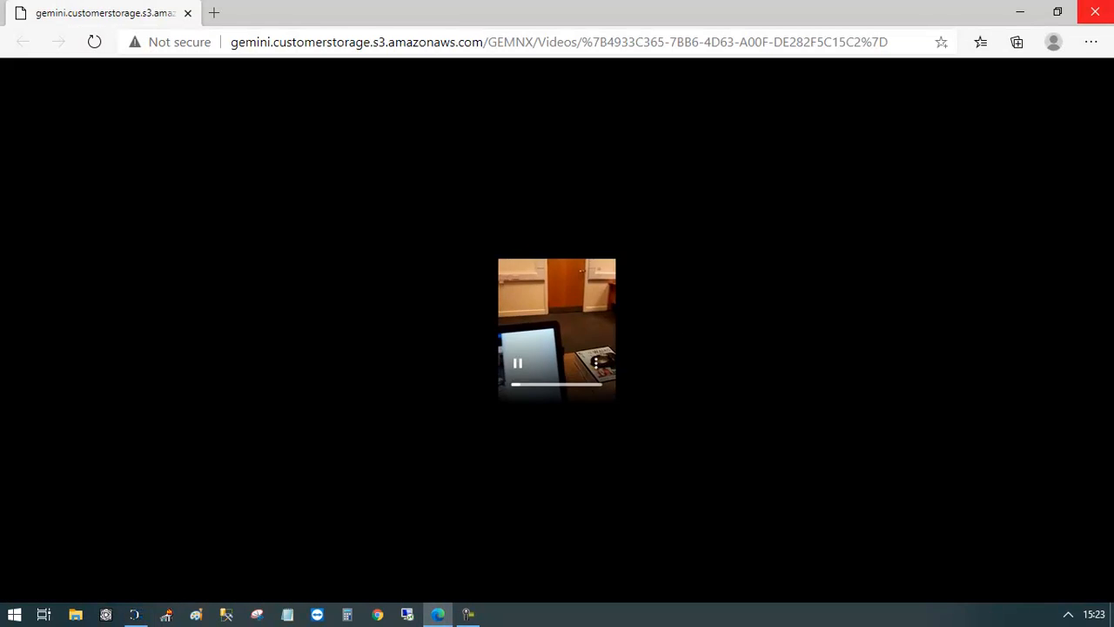
click(529, 364)
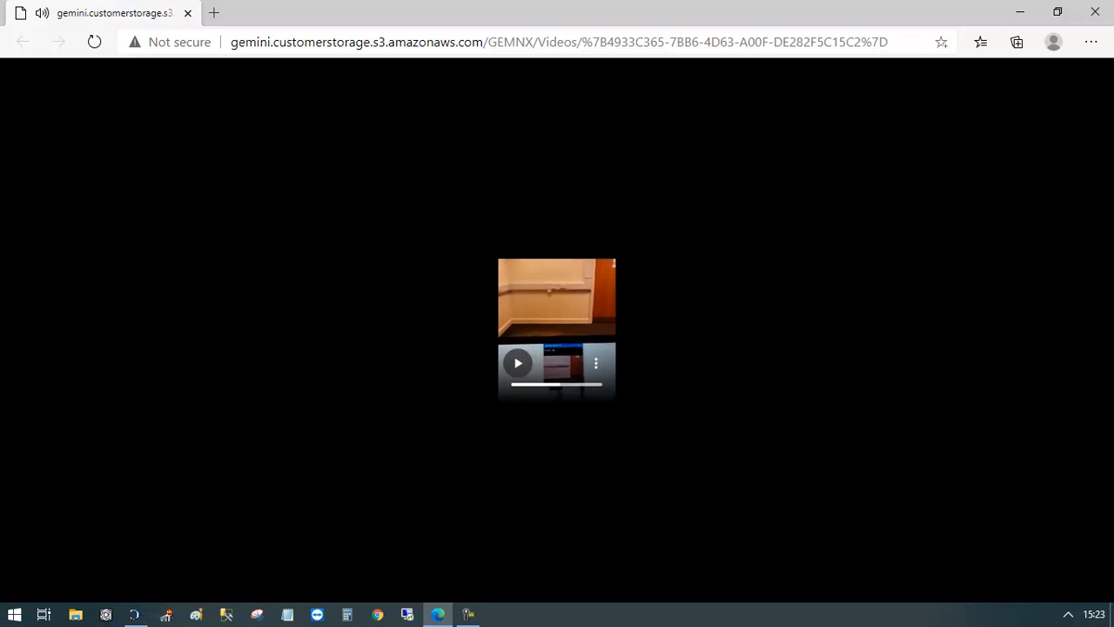
click(1104, 11)
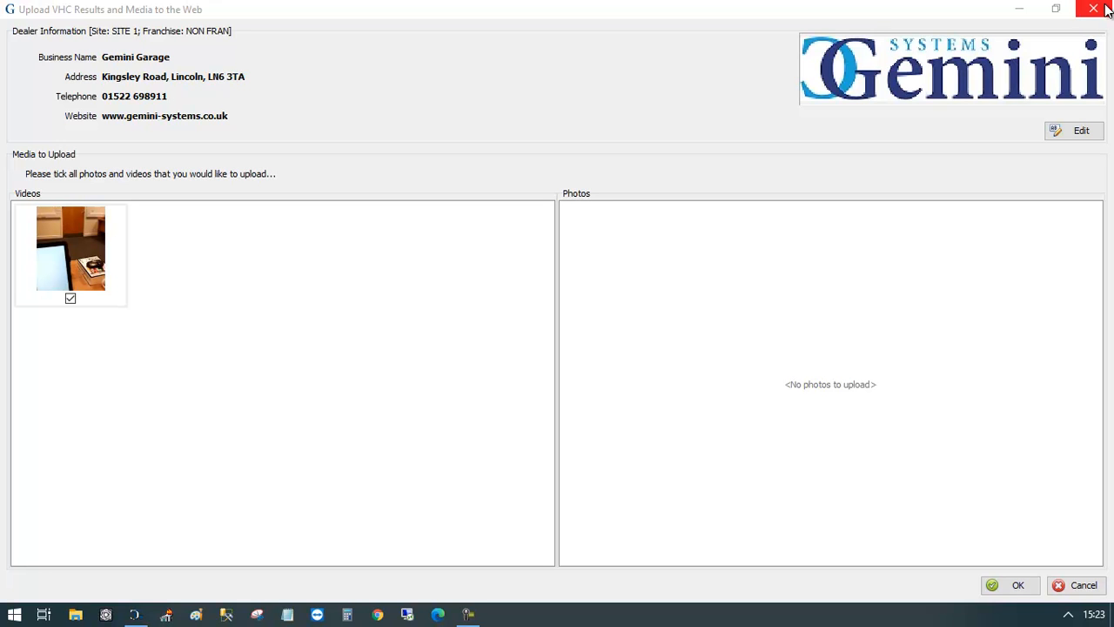
Step: Confirm the web upload with the video ticked and open a preview of the page to send
click(70, 298)
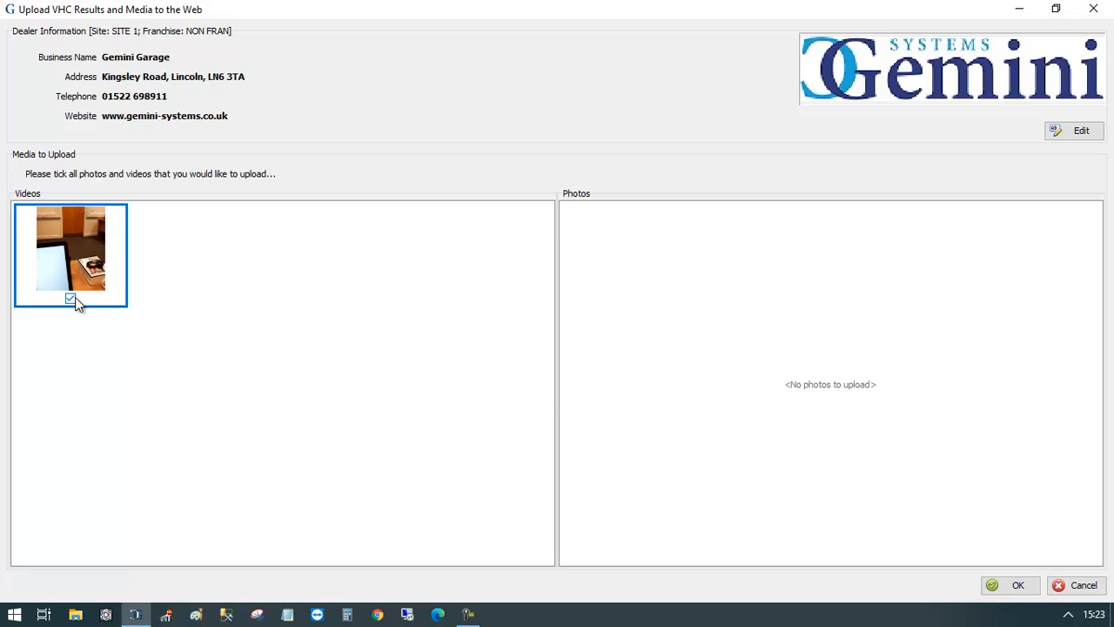
click(1013, 586)
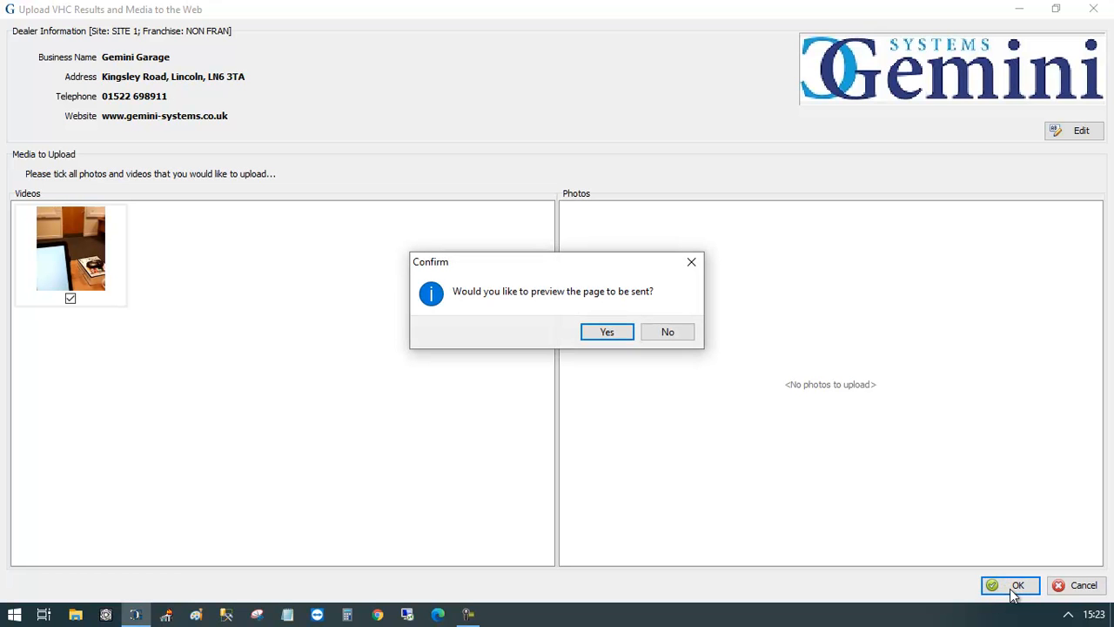
click(606, 330)
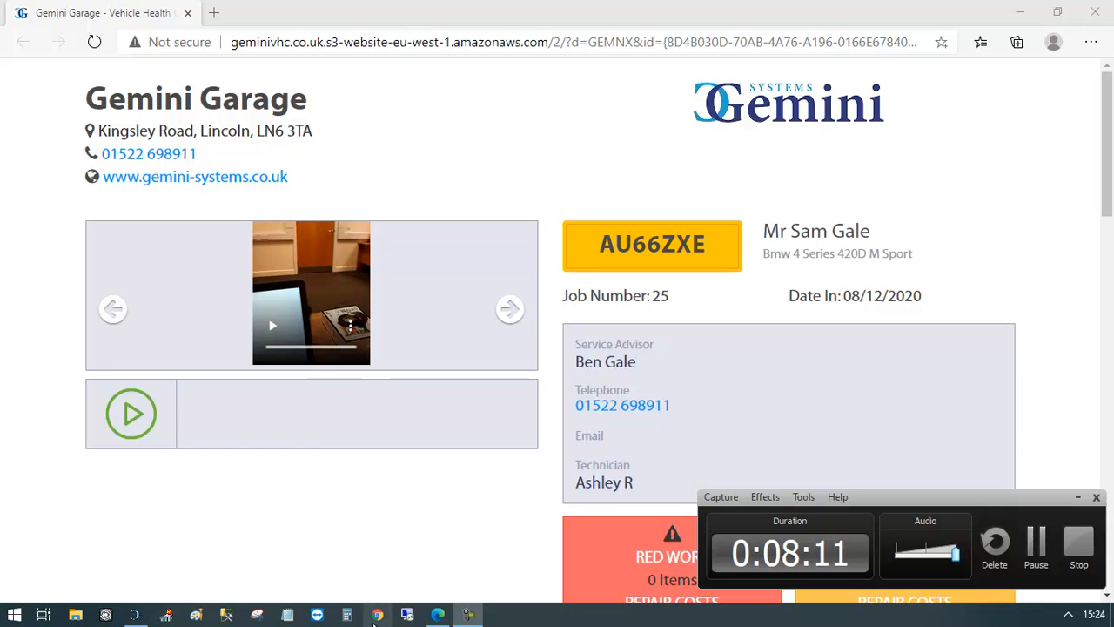
click(467, 614)
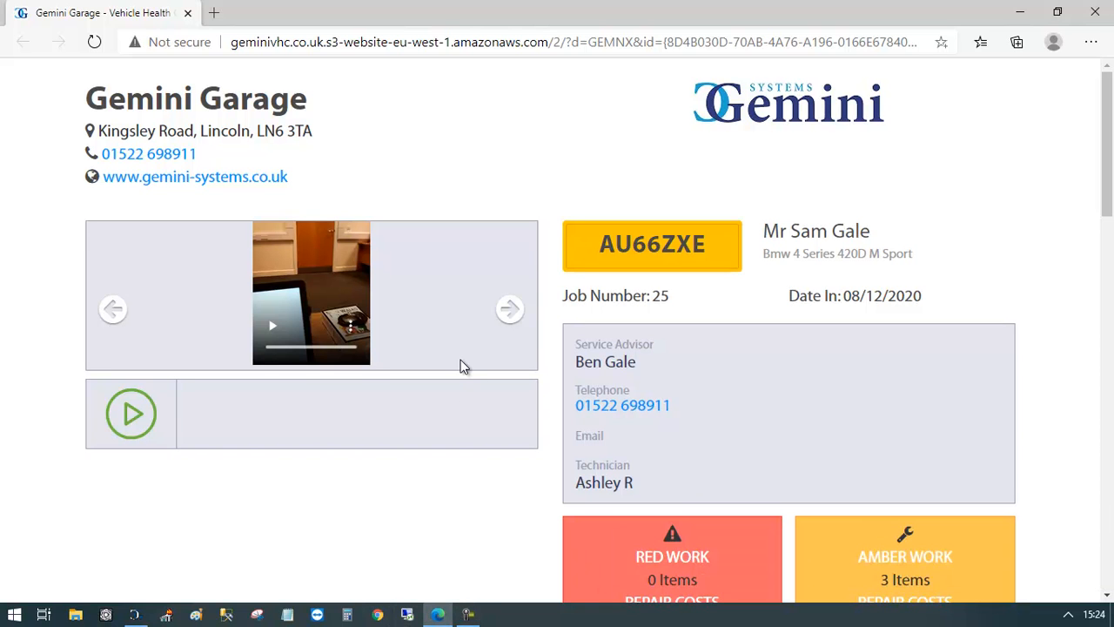
Step: Play and stop the video on the preview page, then review the repair costs and amber work items
click(272, 326)
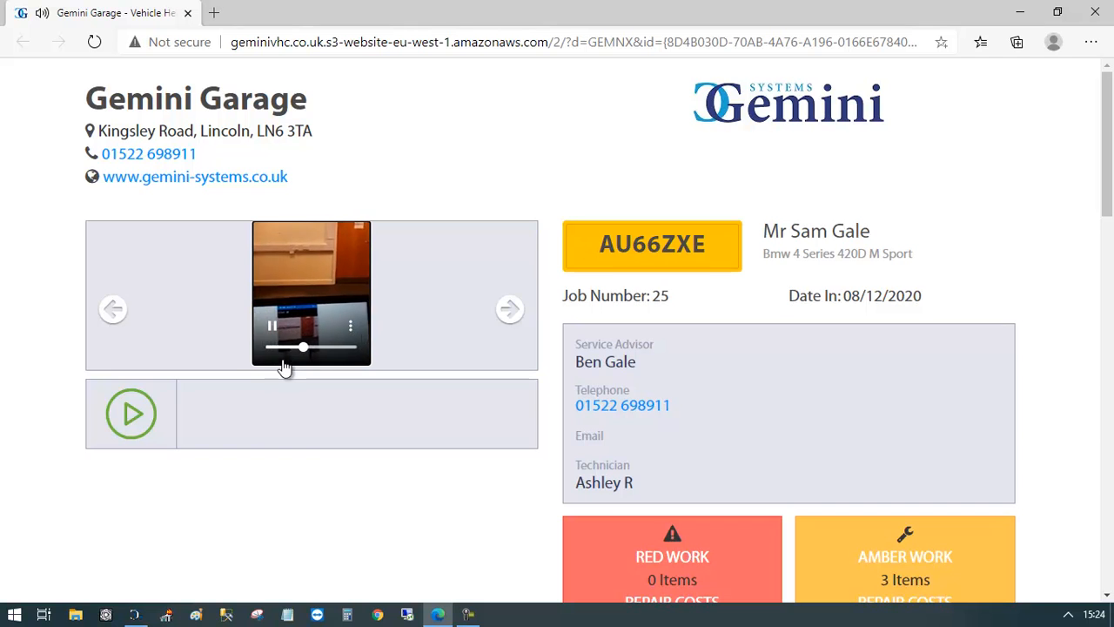
click(273, 335)
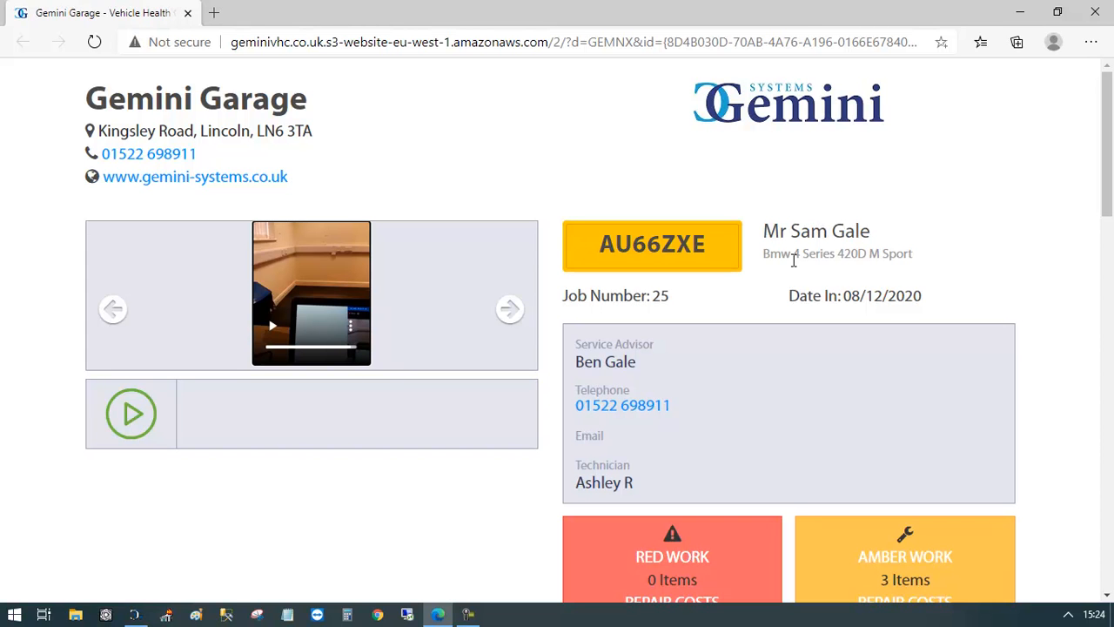
scroll(1110, 226, down, 2)
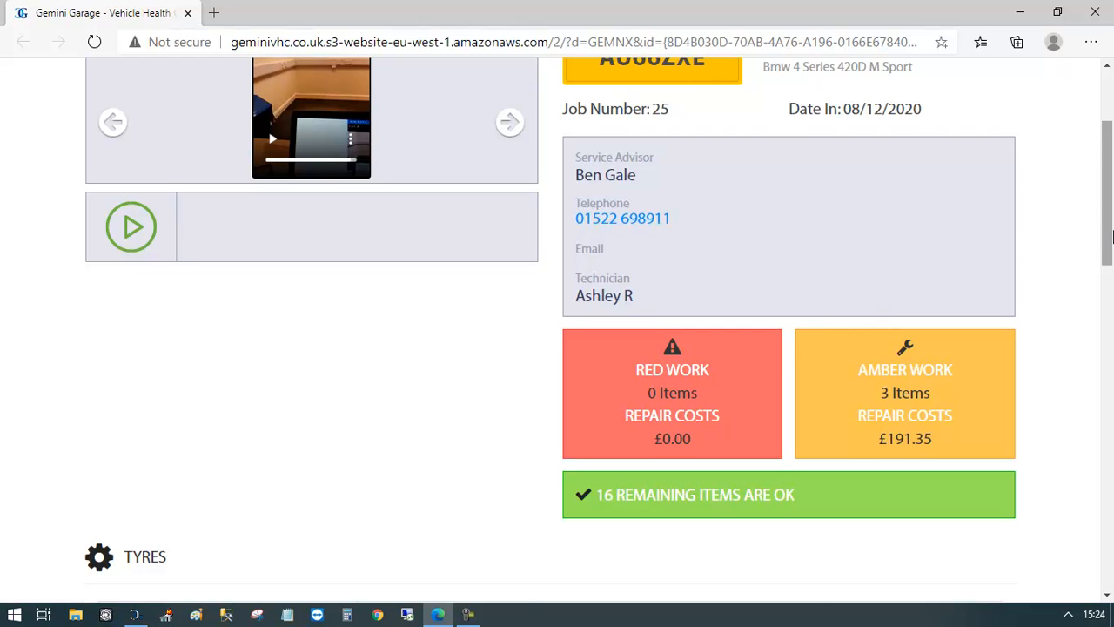
scroll(1101, 261, down, 1)
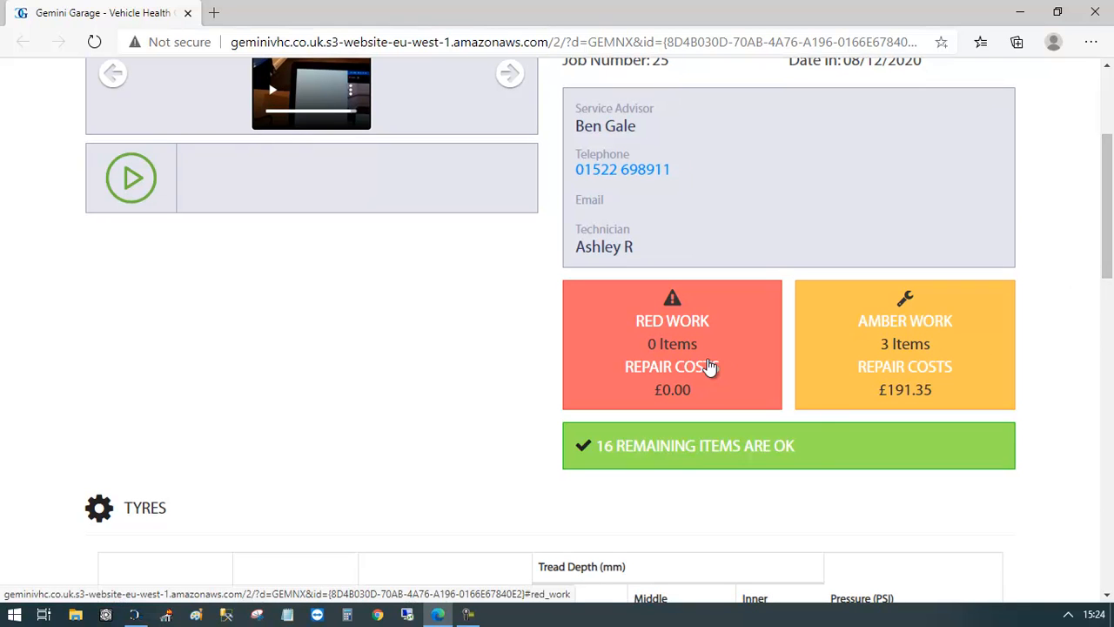
click(901, 361)
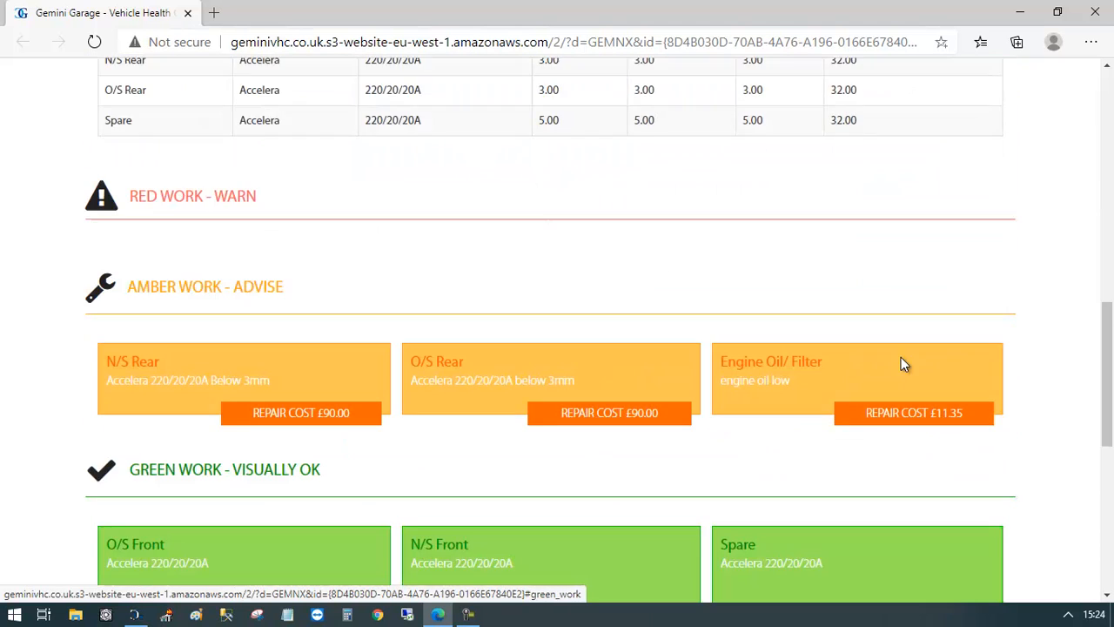
Step: Jump to the amber work section of the preview page, review the advised items and close the page
drag(1107, 357, 1102, 217)
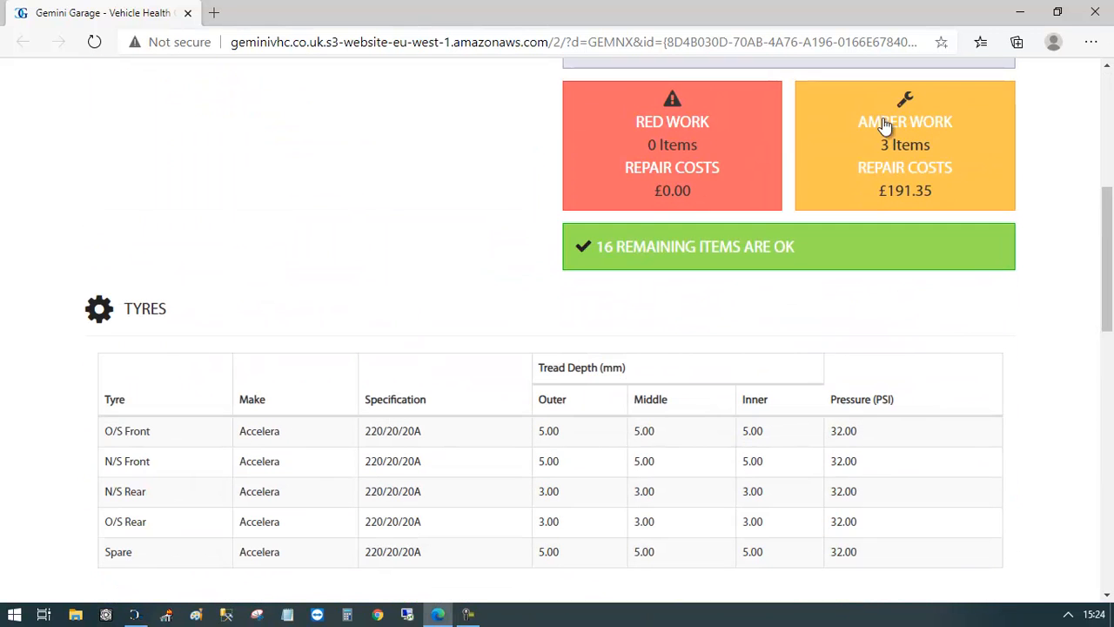
click(884, 127)
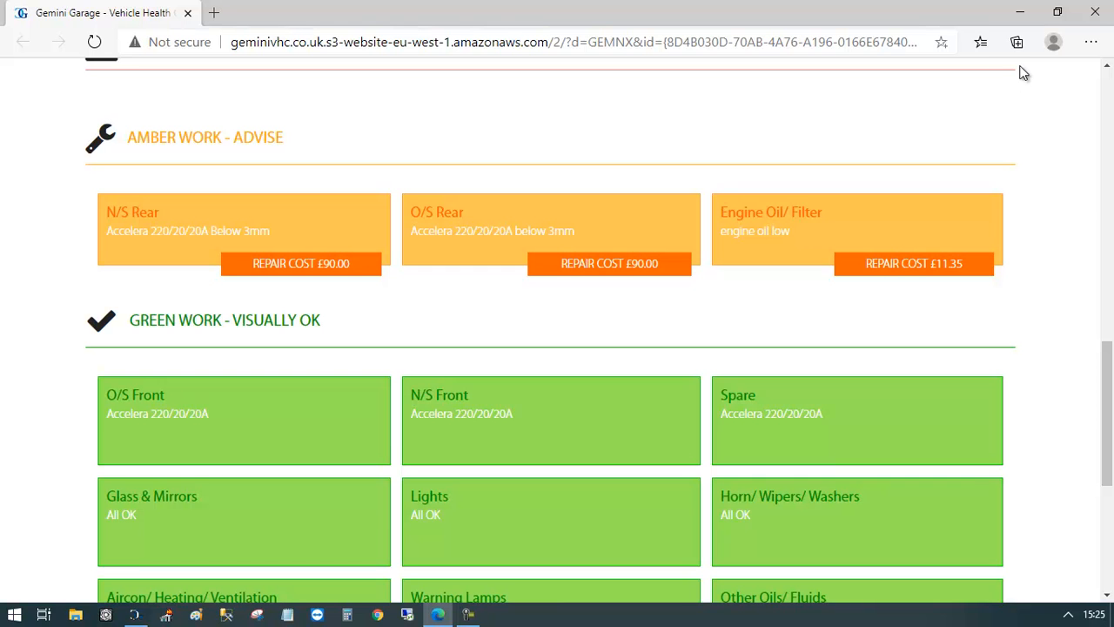
click(1095, 12)
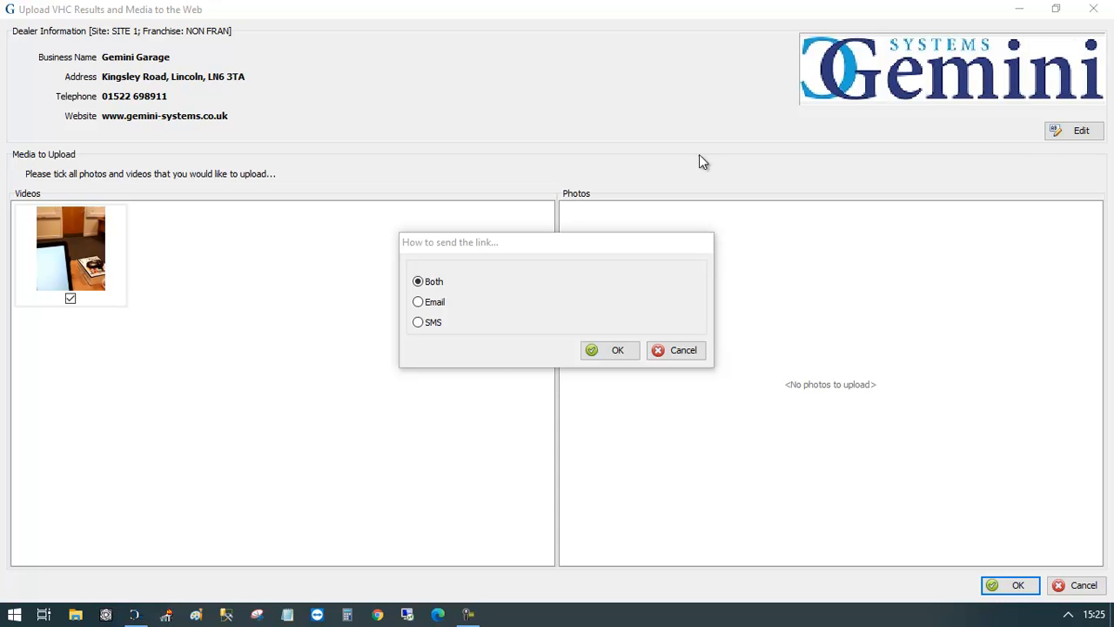
Step: Choose to send the link by both email and SMS, then discard the email draft and close the text message unsent
click(617, 352)
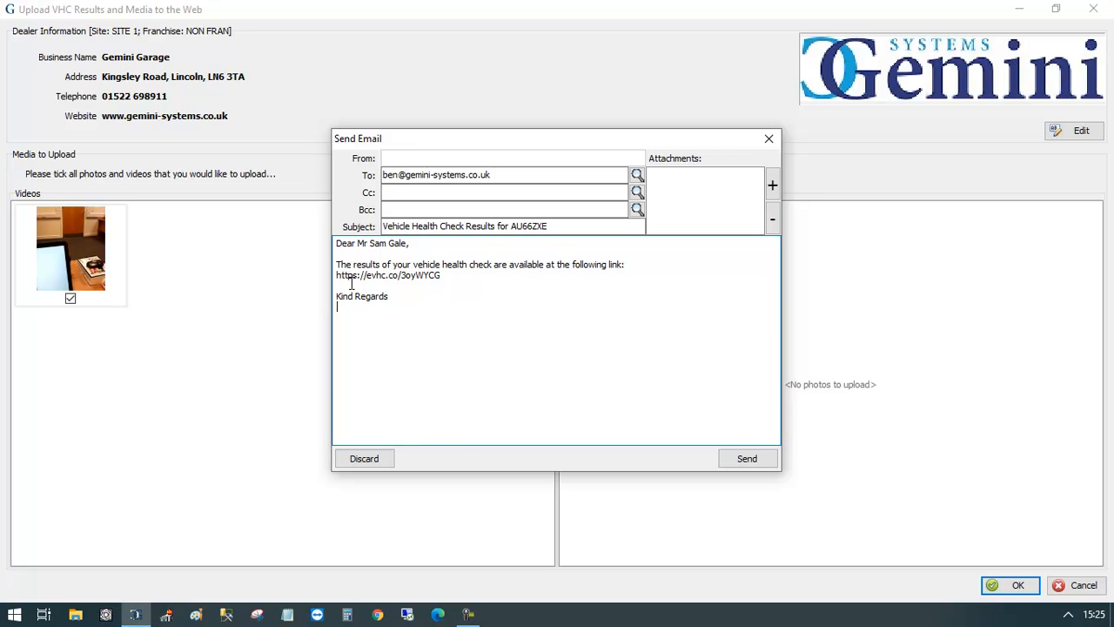
click(364, 458)
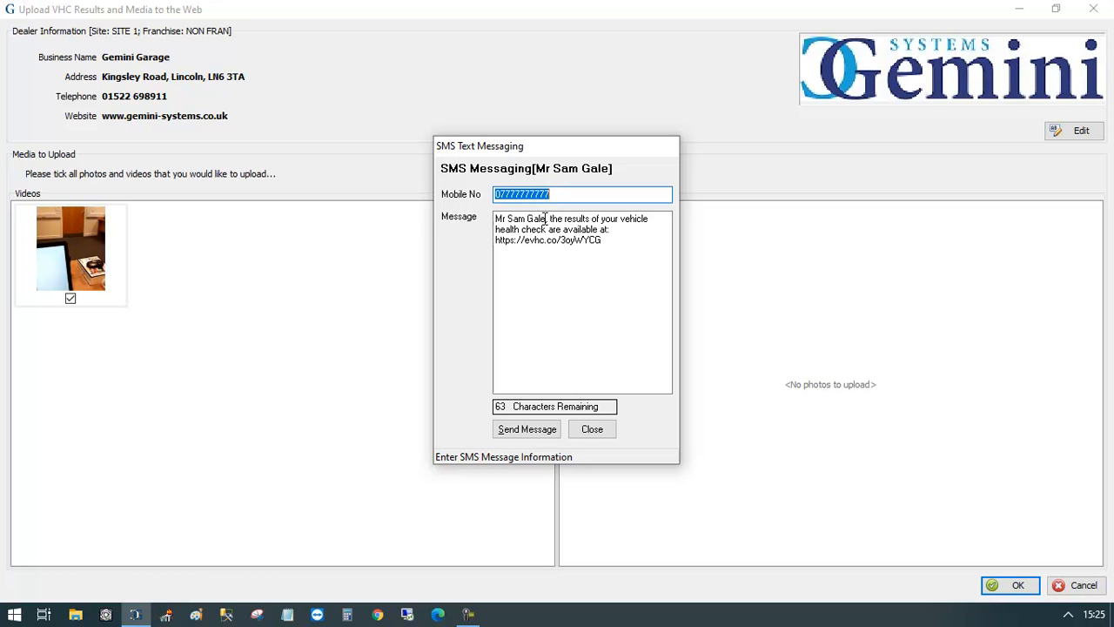
click(600, 430)
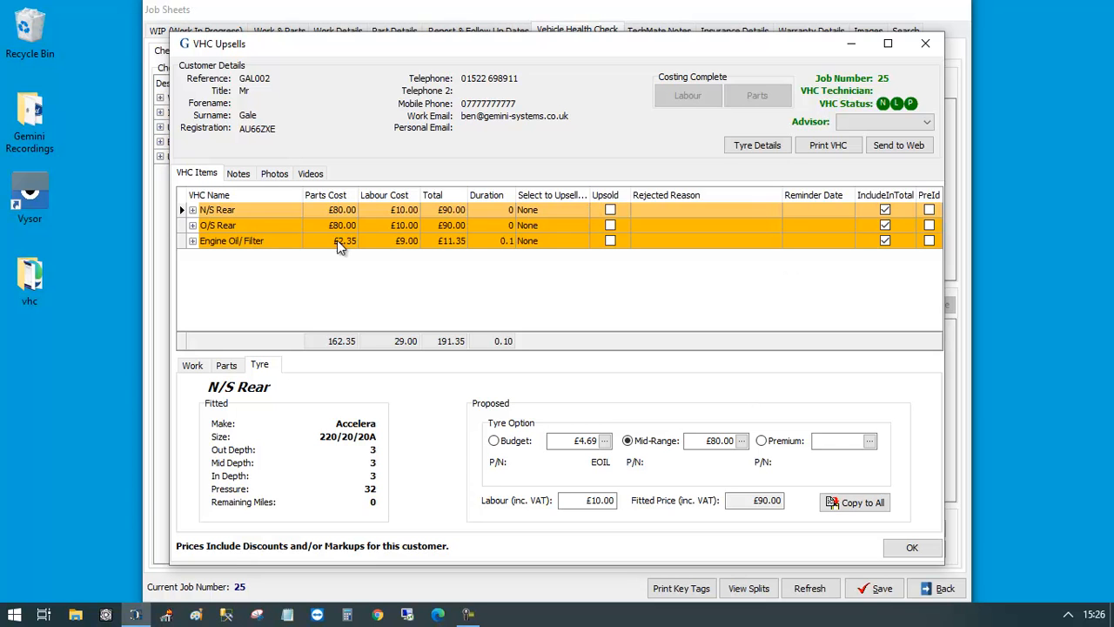
Step: View the available rejected reasons for the N/S Rear item
click(236, 226)
click(236, 213)
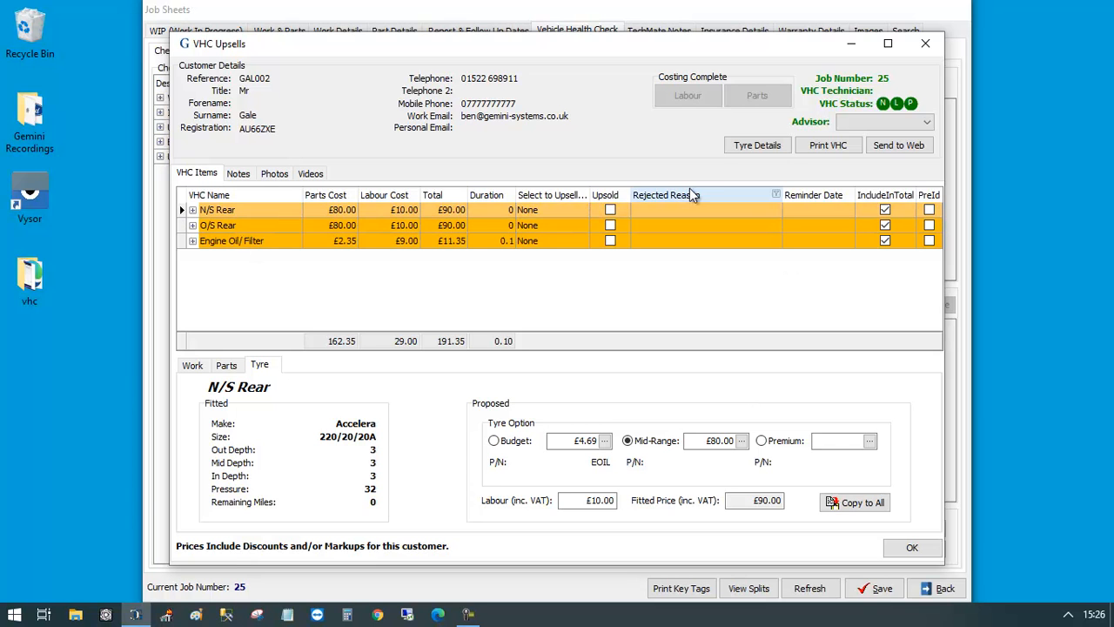
click(773, 211)
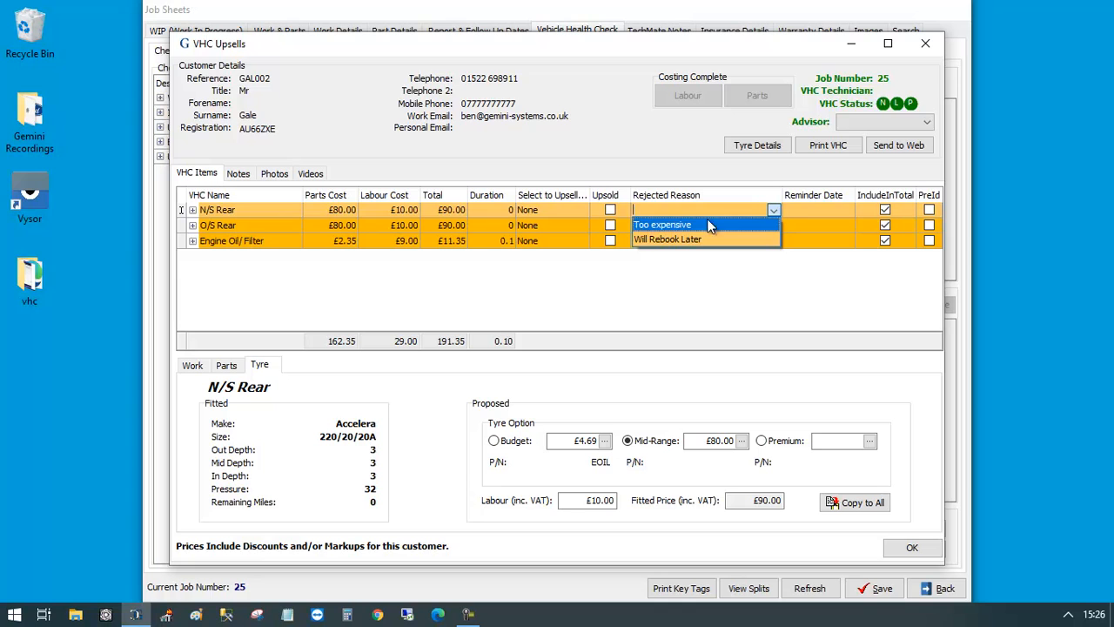
Step: Set N/S Rear, O/S Rear and Engine Oil/Filter to upsell To Jobsheet and confirm the upsell
click(581, 209)
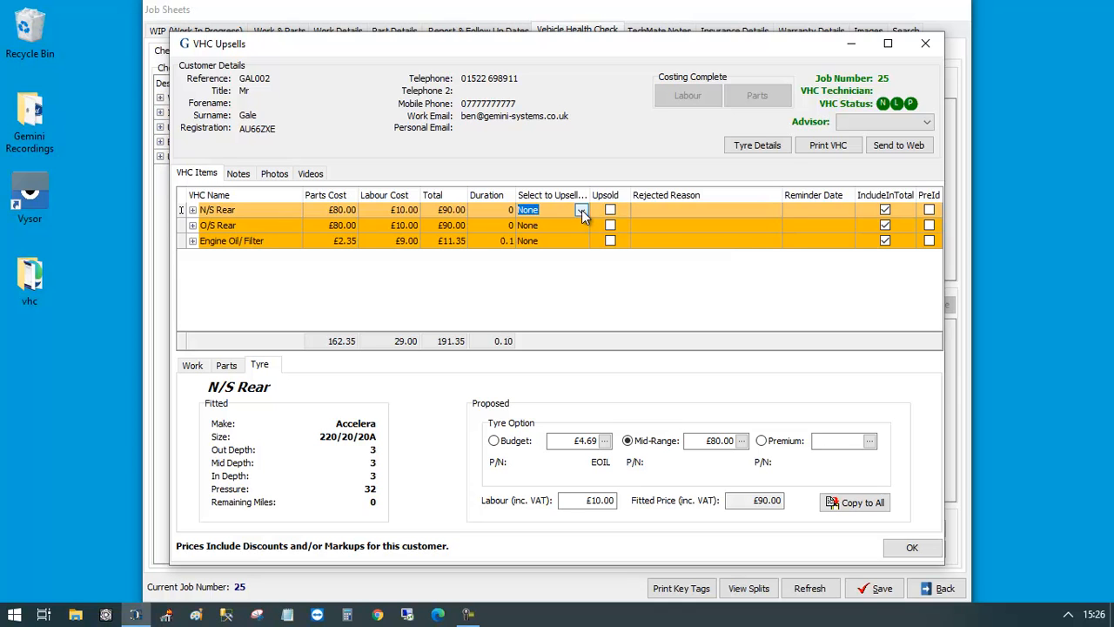
click(582, 211)
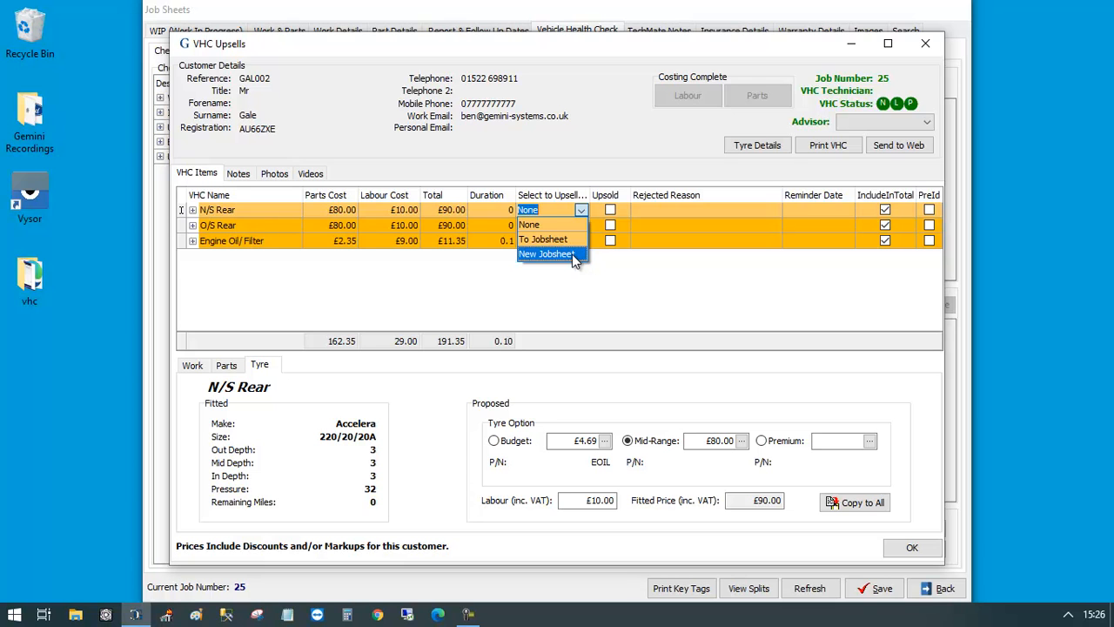
click(557, 239)
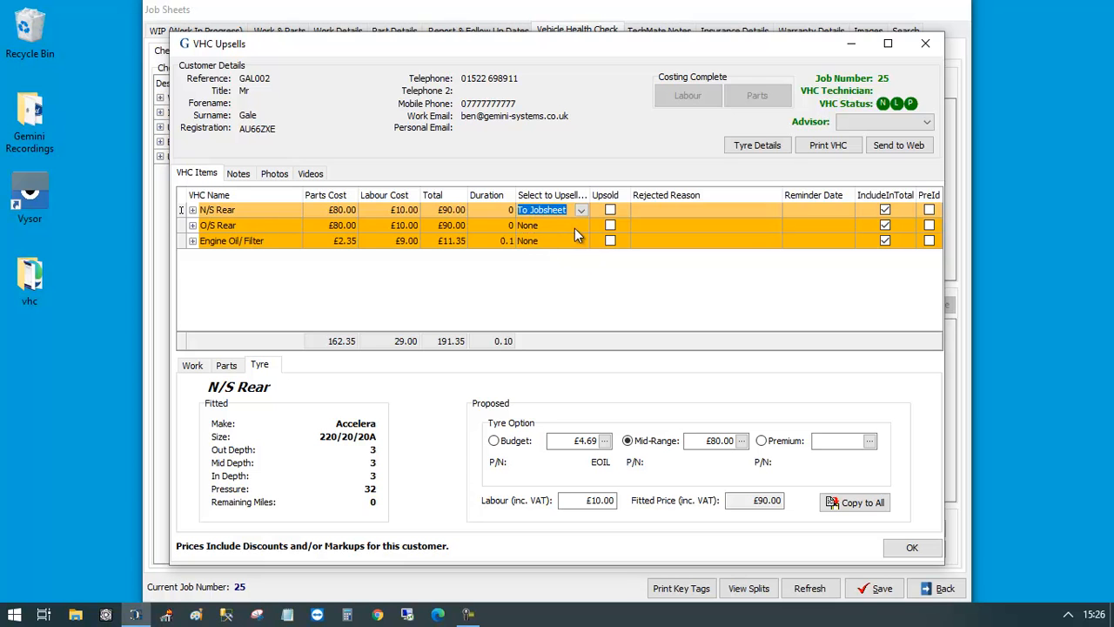
click(579, 227)
click(577, 253)
click(582, 243)
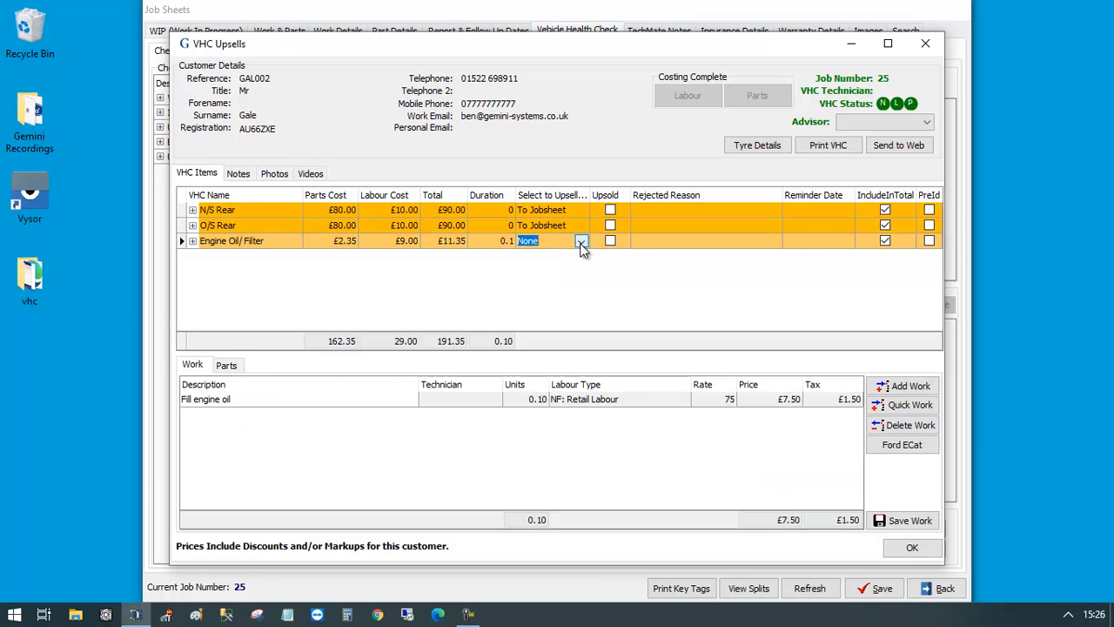
click(582, 244)
click(572, 269)
click(928, 556)
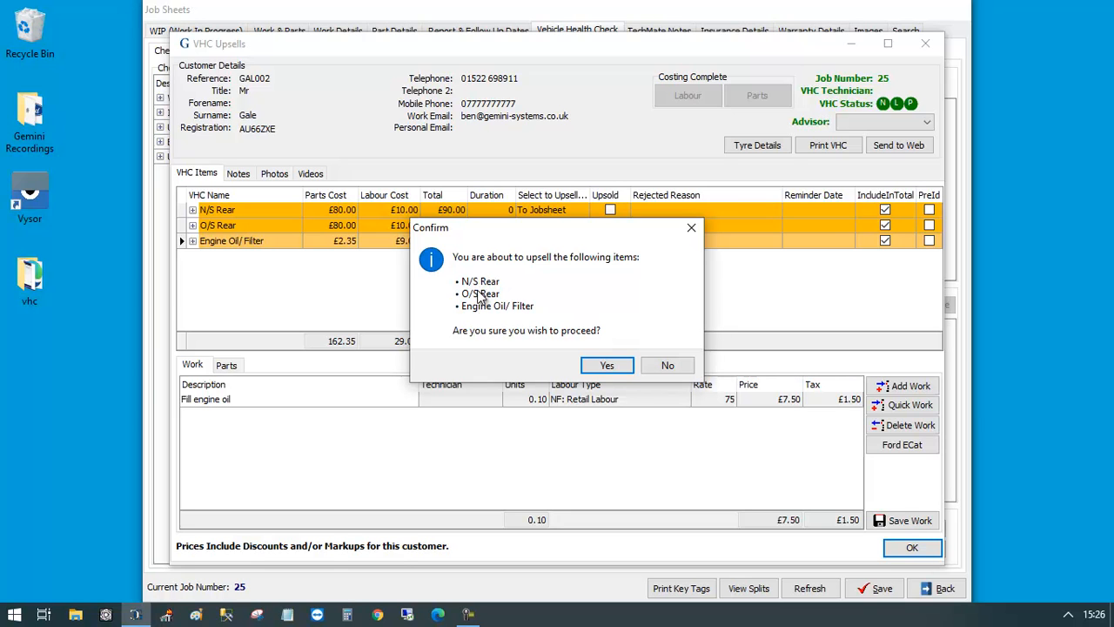
click(606, 367)
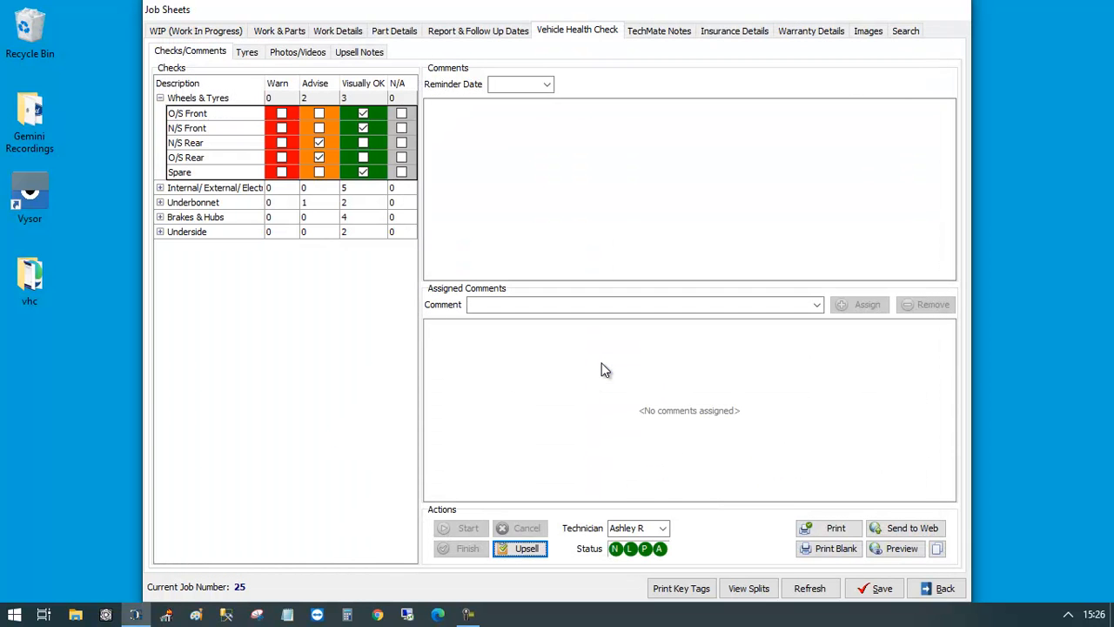
Step: Review the work and parts of job 25, checking the two mid-range rear tyre part lines
click(298, 32)
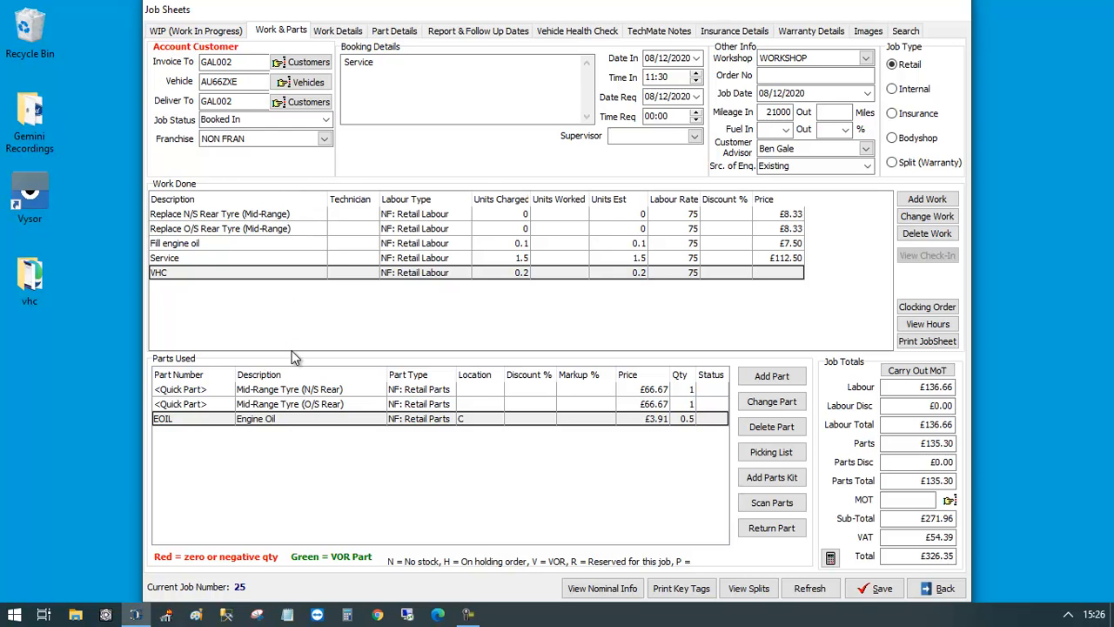
click(186, 391)
click(188, 405)
click(187, 393)
click(186, 405)
click(184, 392)
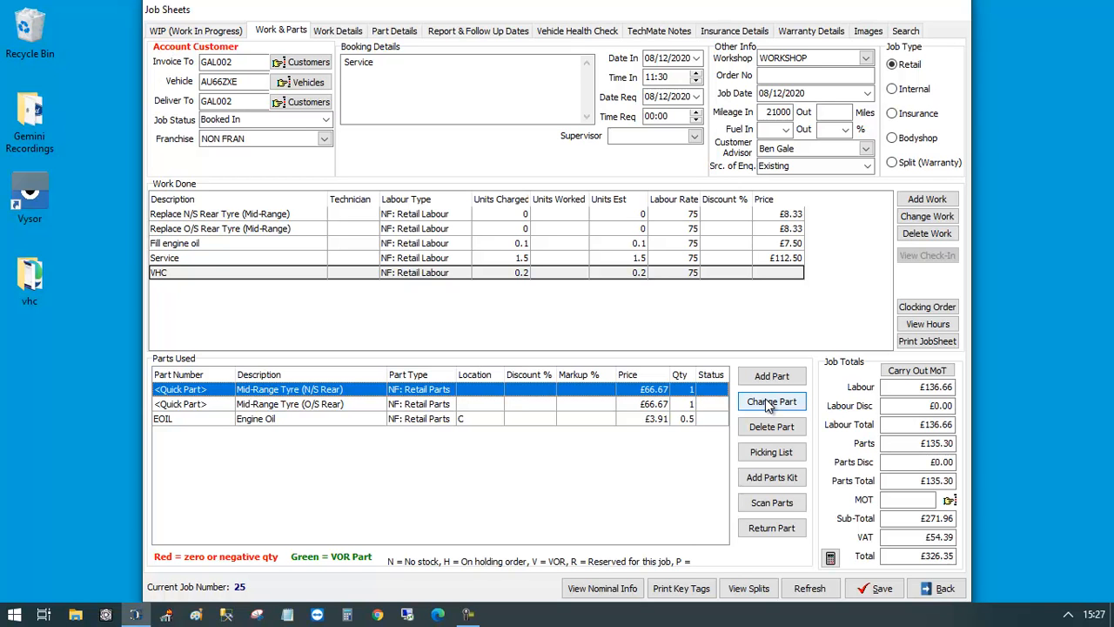
click(468, 615)
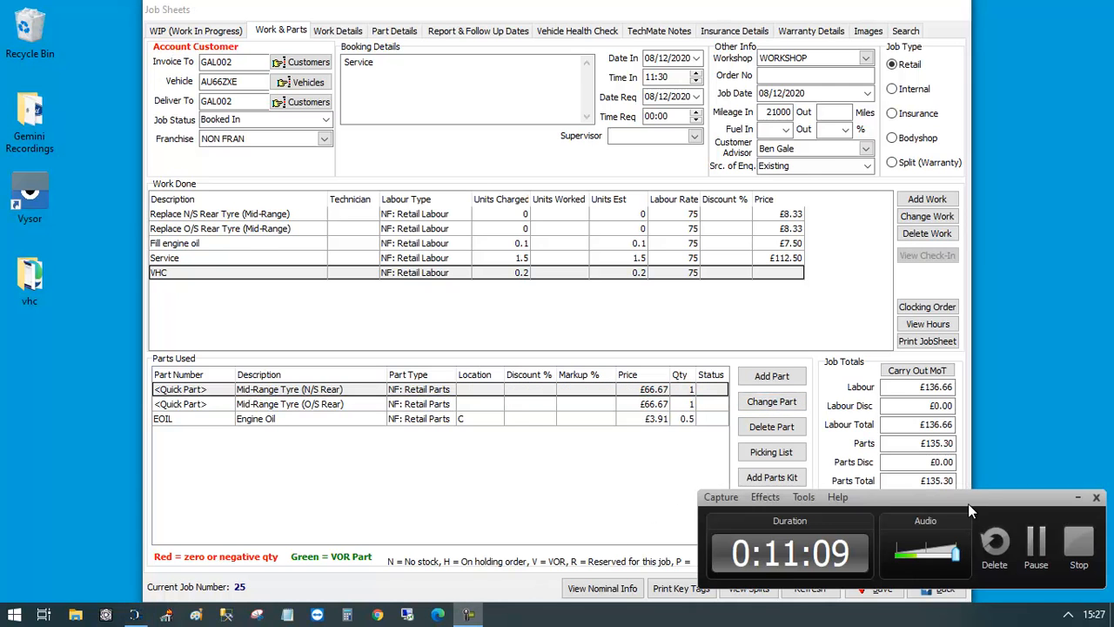
click(1037, 541)
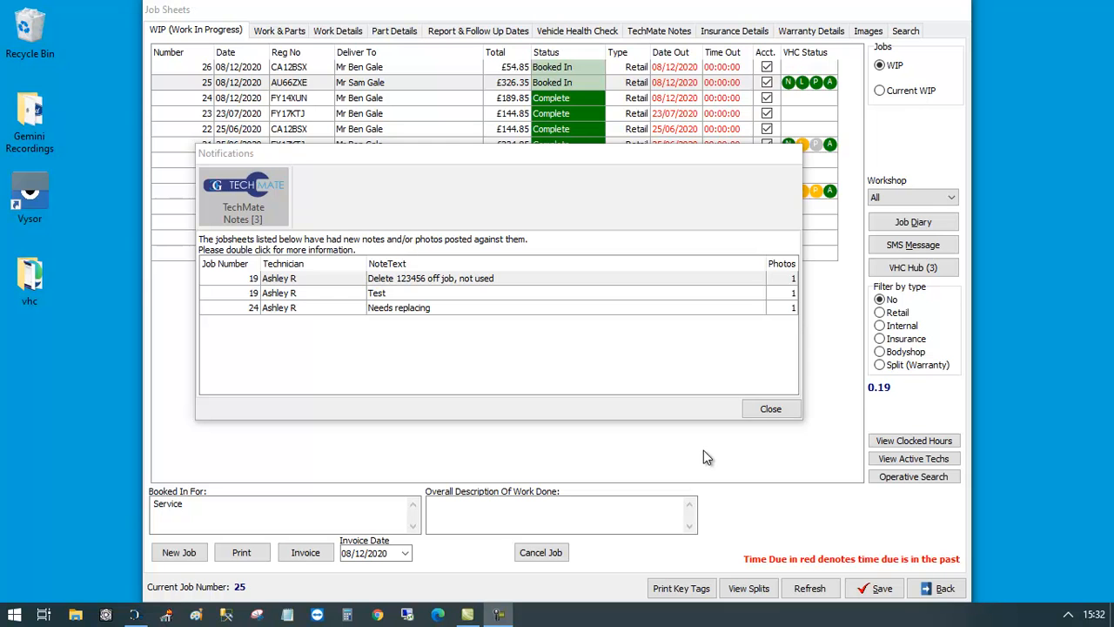
Step: Dismiss the TechMate notifications and open the health check upsells of job 17 from the VHC Hub
click(764, 409)
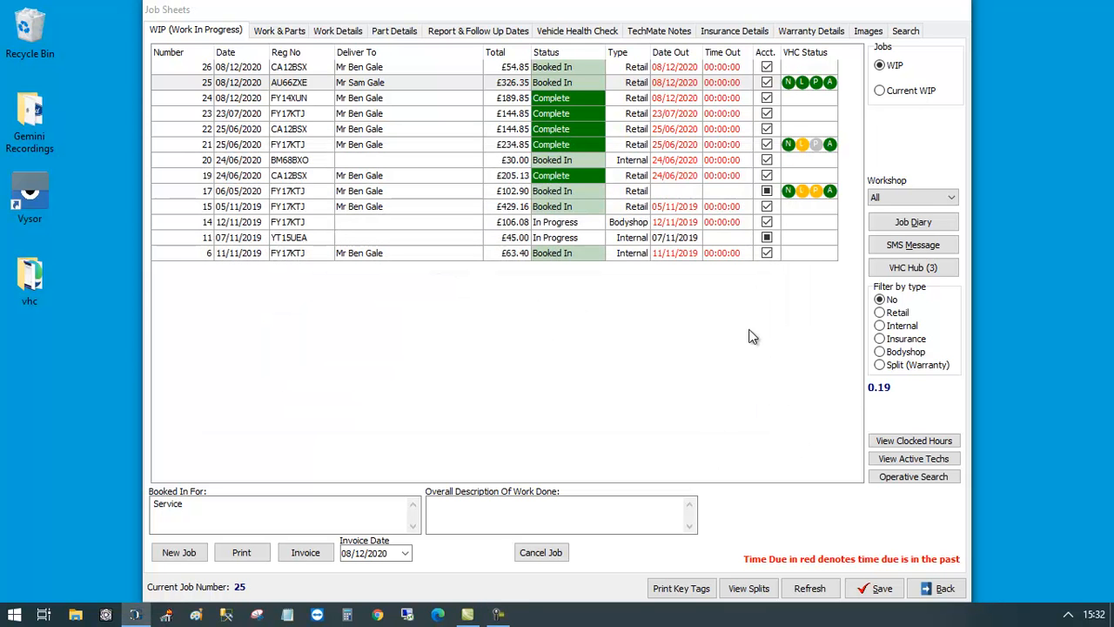
click(927, 271)
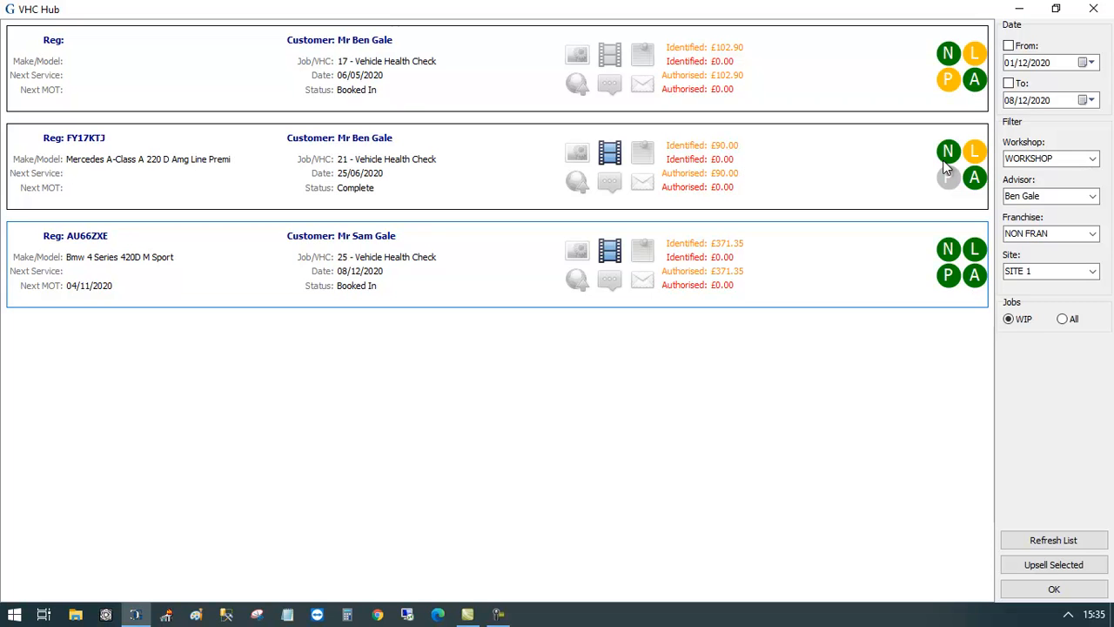
double_click(811, 55)
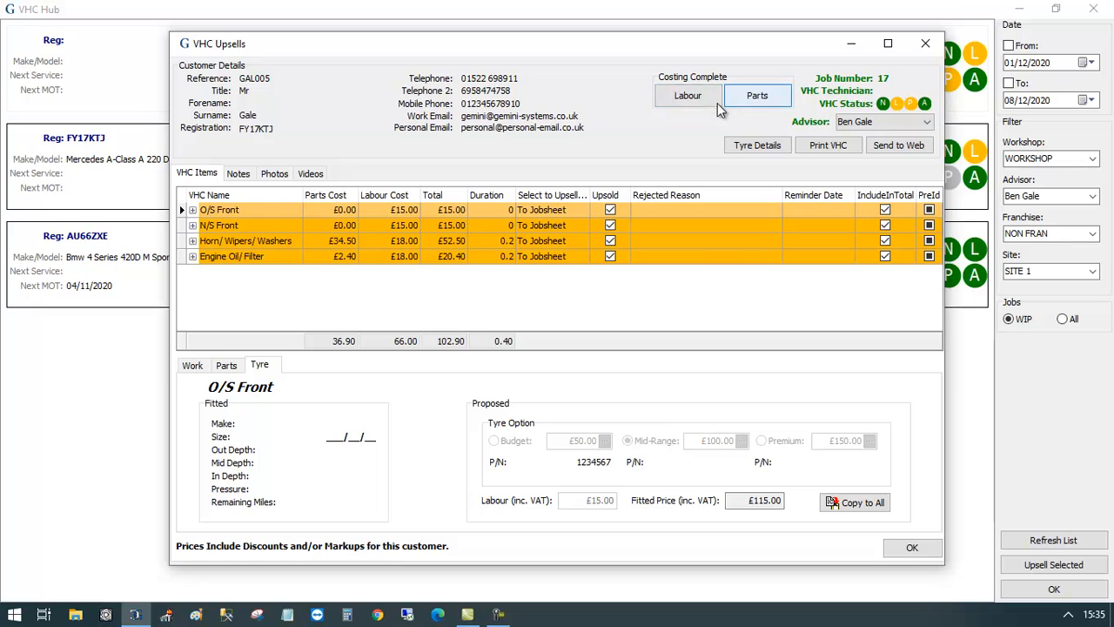
Step: Mark labour and parts costing as complete for job 17, then close its upsells and the VHC Hub
click(688, 97)
click(609, 334)
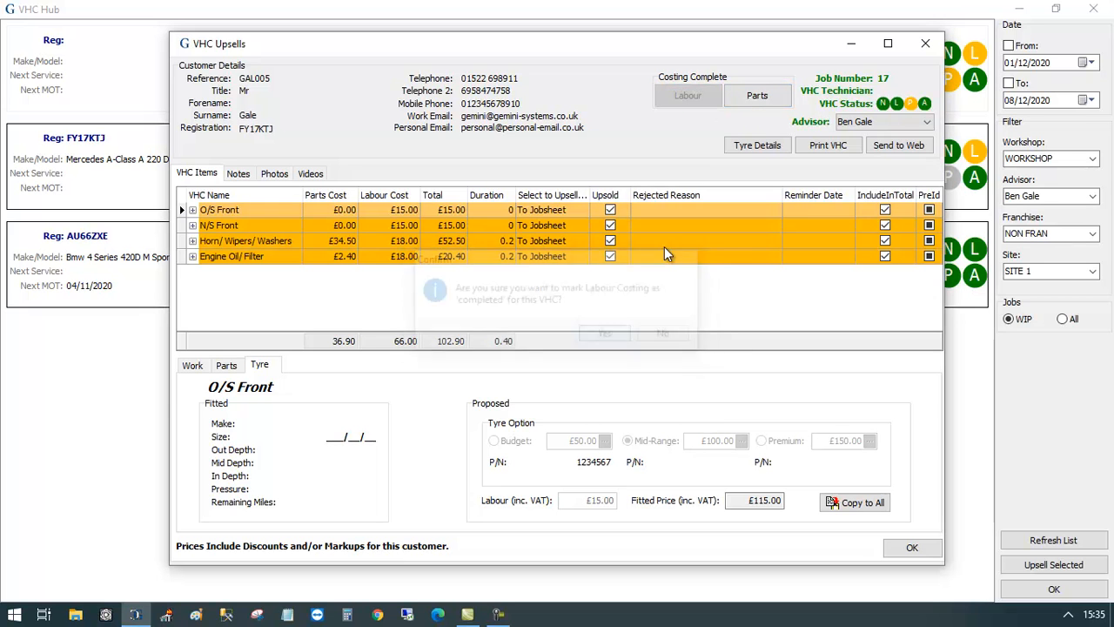
click(779, 103)
click(601, 335)
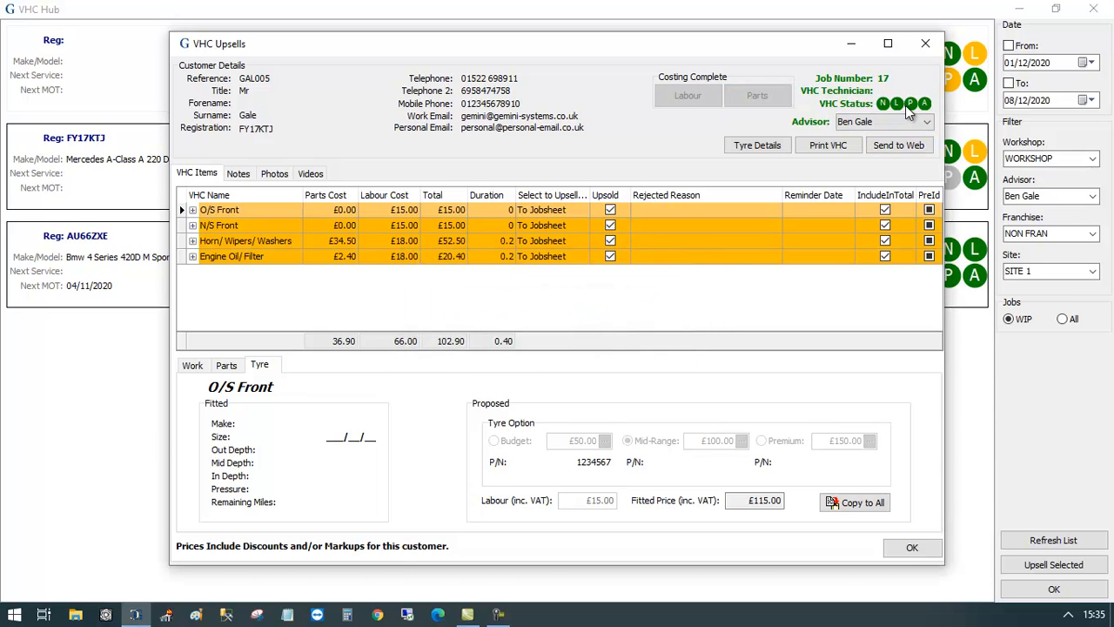
click(925, 44)
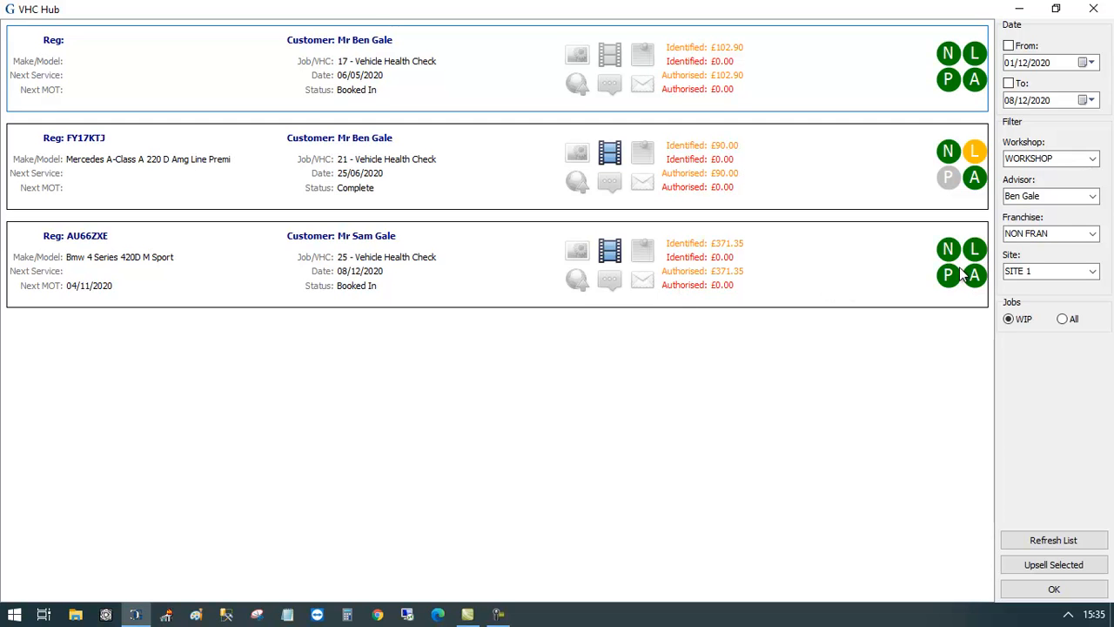
click(1047, 590)
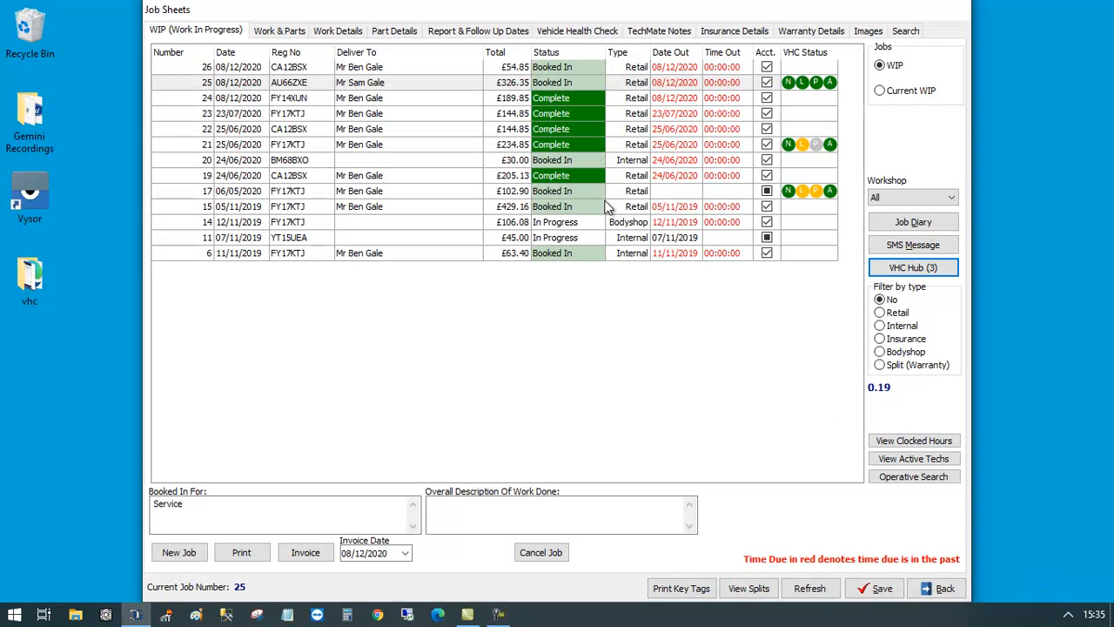
Step: Open the vehicle health check of job 25 and expand the Wheels & Tyres, Internal/External and Underbonnet check groups
click(503, 84)
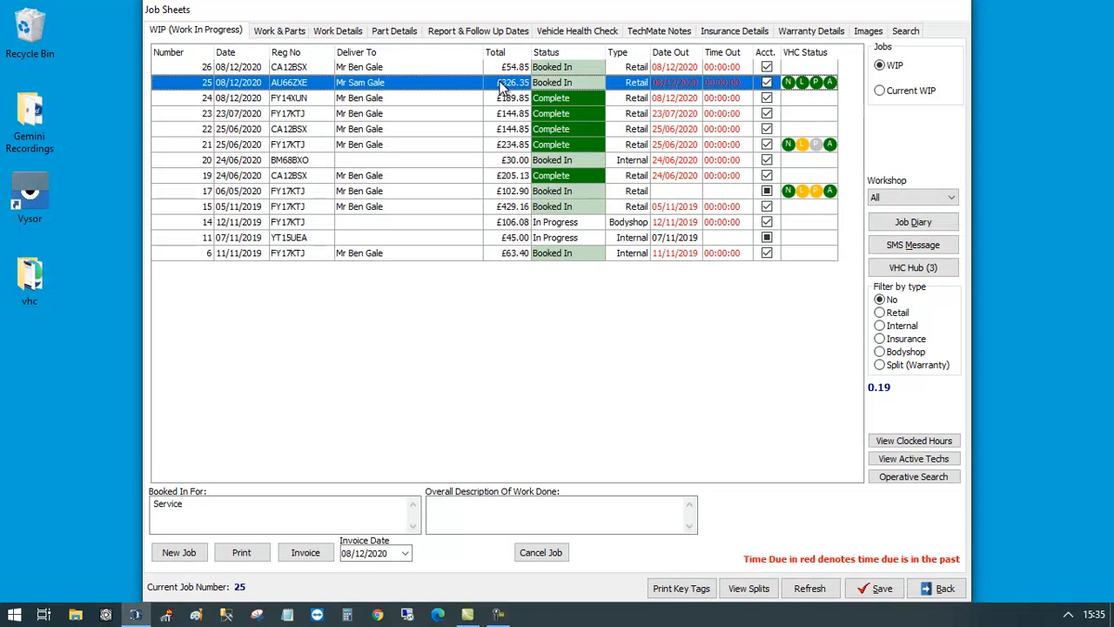
click(563, 32)
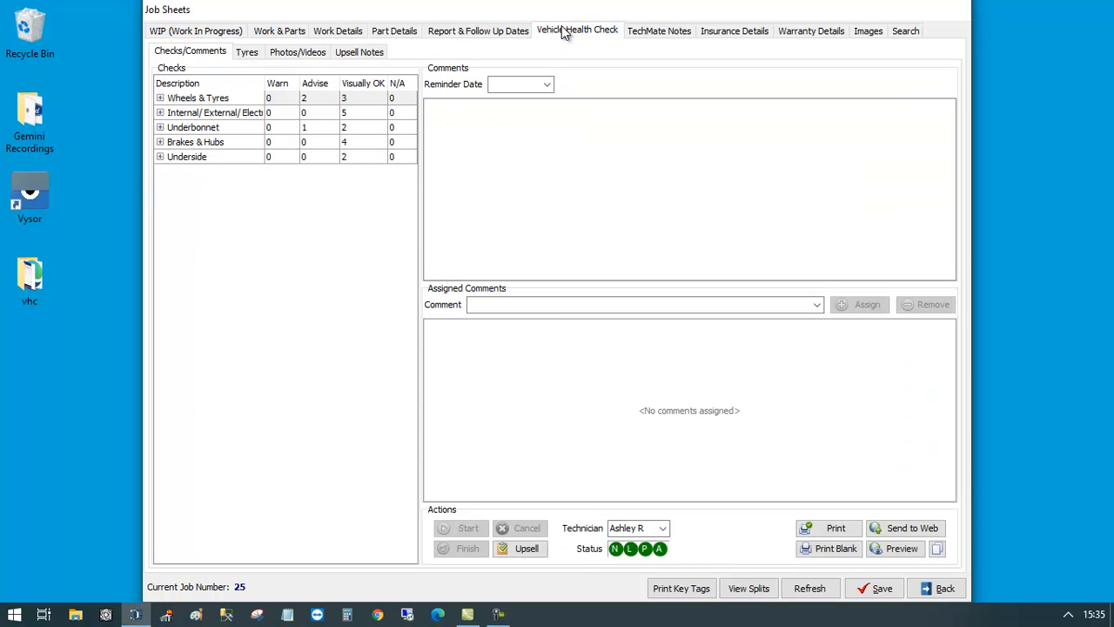
click(160, 98)
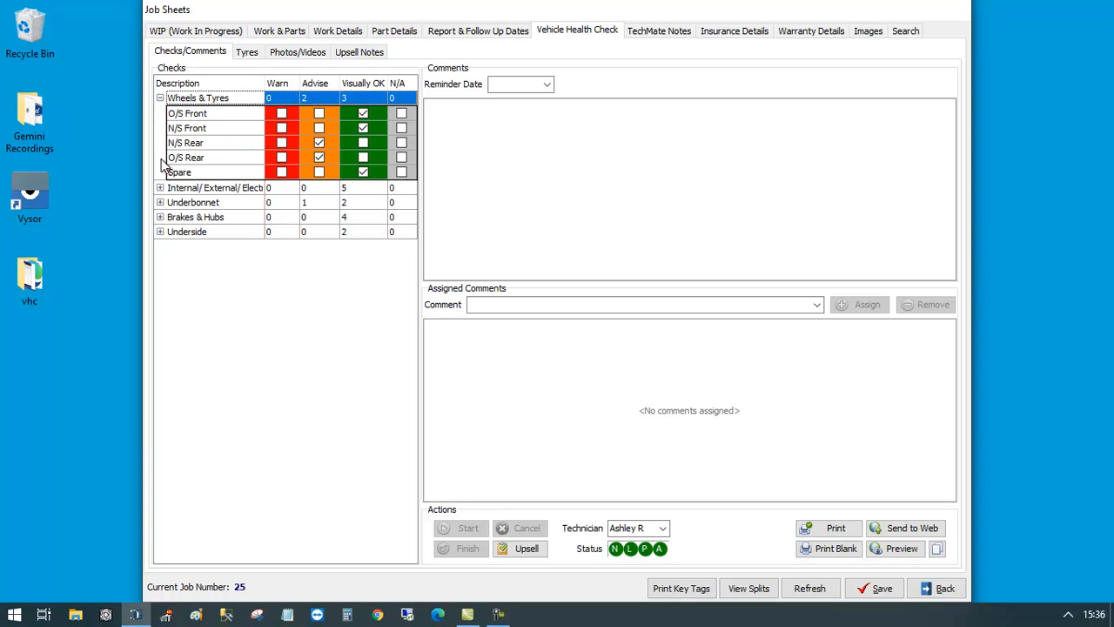
click(160, 187)
click(160, 278)
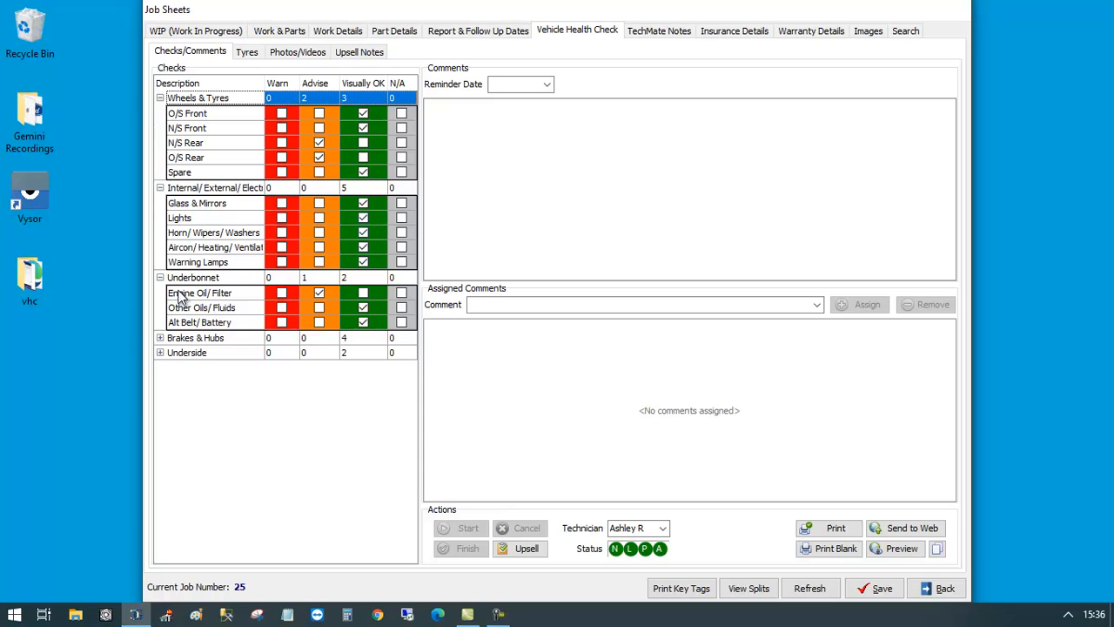
Step: Rewrite the Engine Oil/Filter comment as "Engine oil low", mark the item as Warn and collapse the Underbonnet group
click(222, 294)
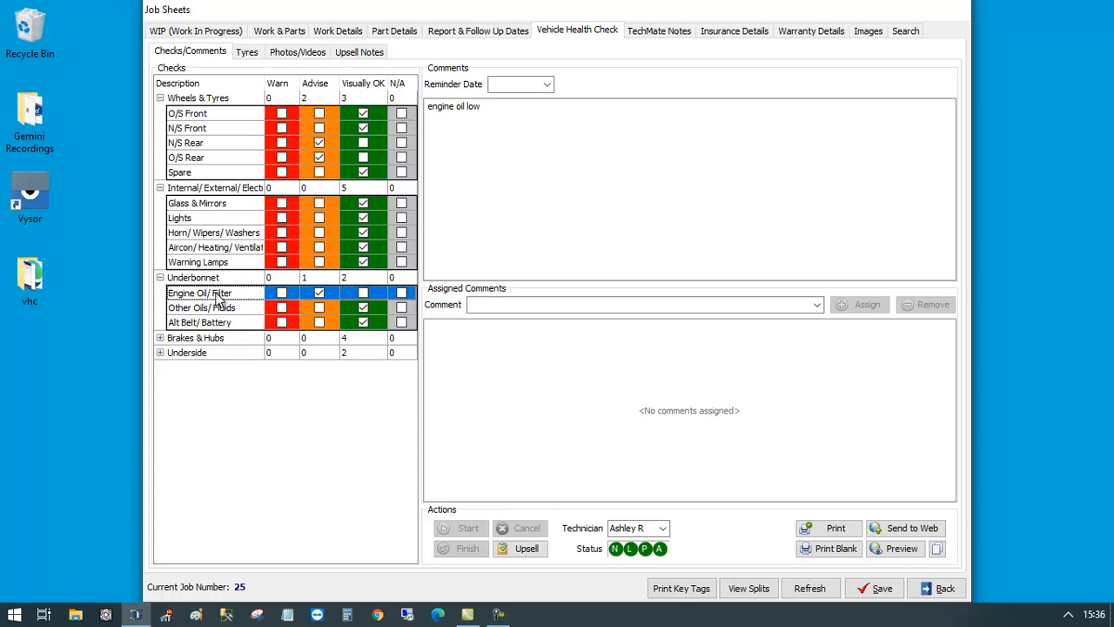
click(447, 129)
key(BackSpace)
key(BackSpace)
key(BackSpace)
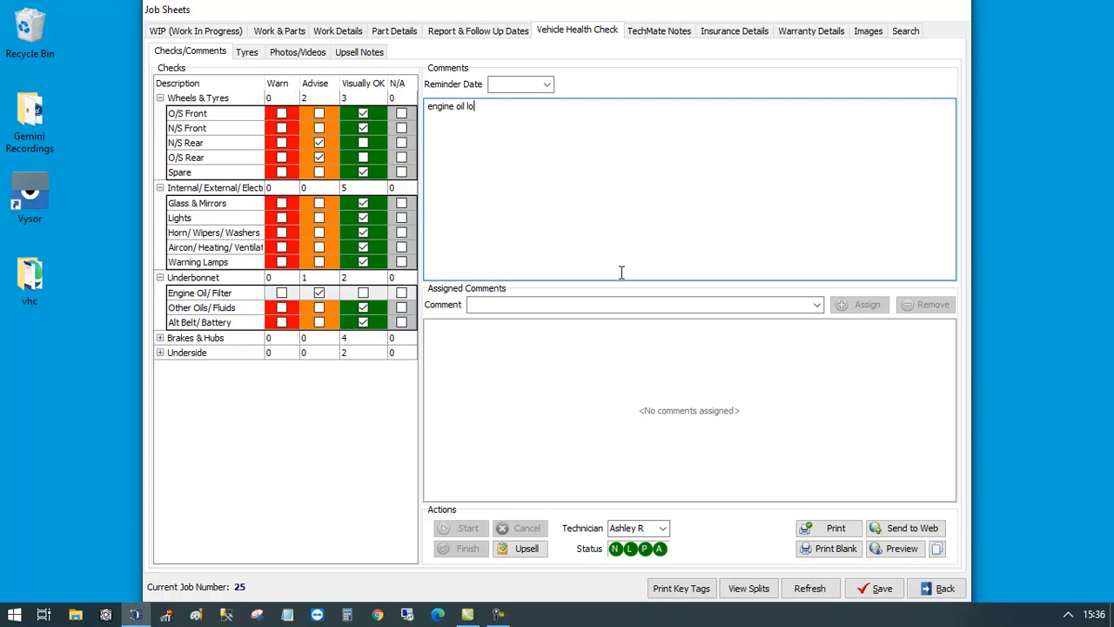
key(BackSpace)
key(BackSpace)
key(BackSpace)
key(BackSpace)
key(BackSpace)
key(BackSpace)
key(BackSpace)
key(BackSpace)
key(BackSpace)
key(BackSpace)
key(BackSpace)
text(Engine Oil Low)
key(BackSpace)
key(BackSpace)
key(BackSpace)
key(BackSpace)
key(BackSpace)
key(BackSpace)
text(o)
key(BackSpace)
key(BackSpace)
text(oul)
key(BackSpace)
key(BackSpace)
text(il low)
click(281, 294)
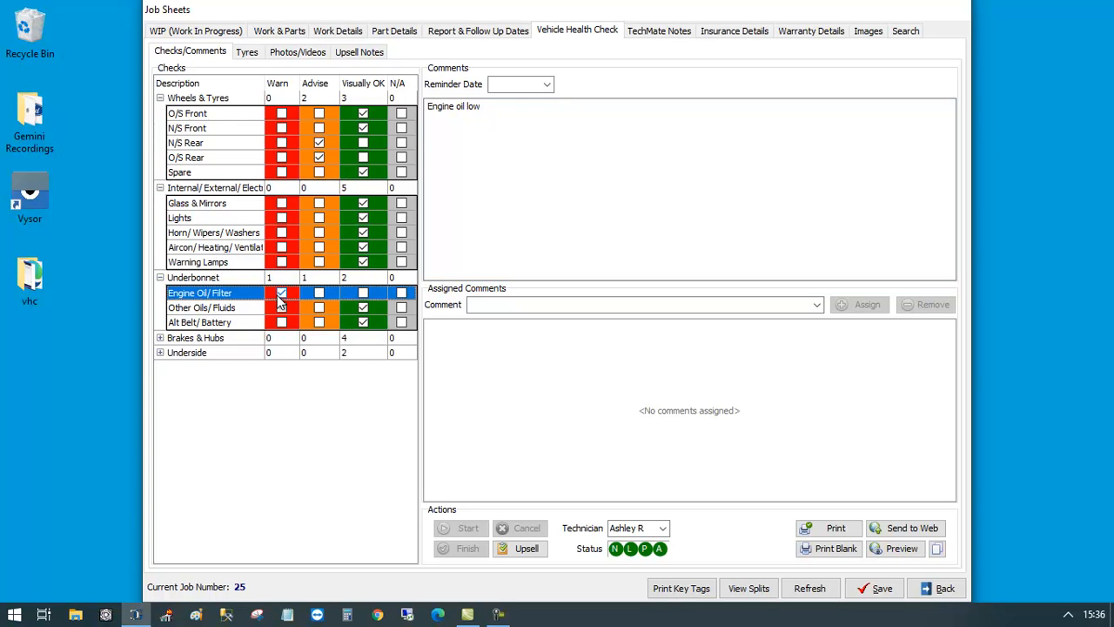
click(160, 277)
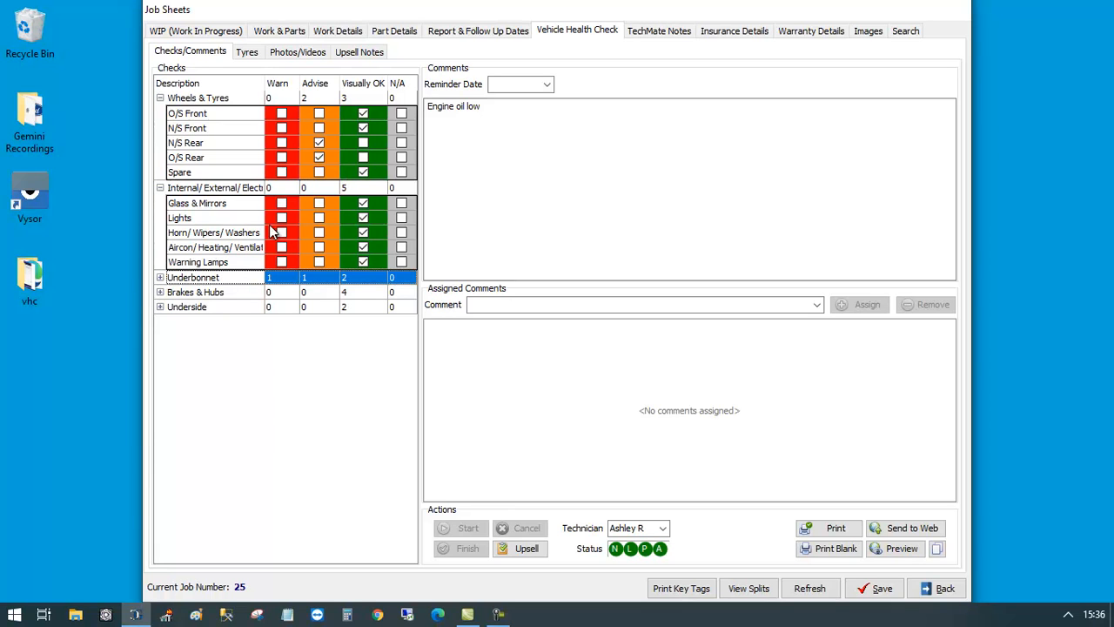
Step: View the N/S Rear comment and its reminder date calendar, then return to the work in progress list
click(470, 169)
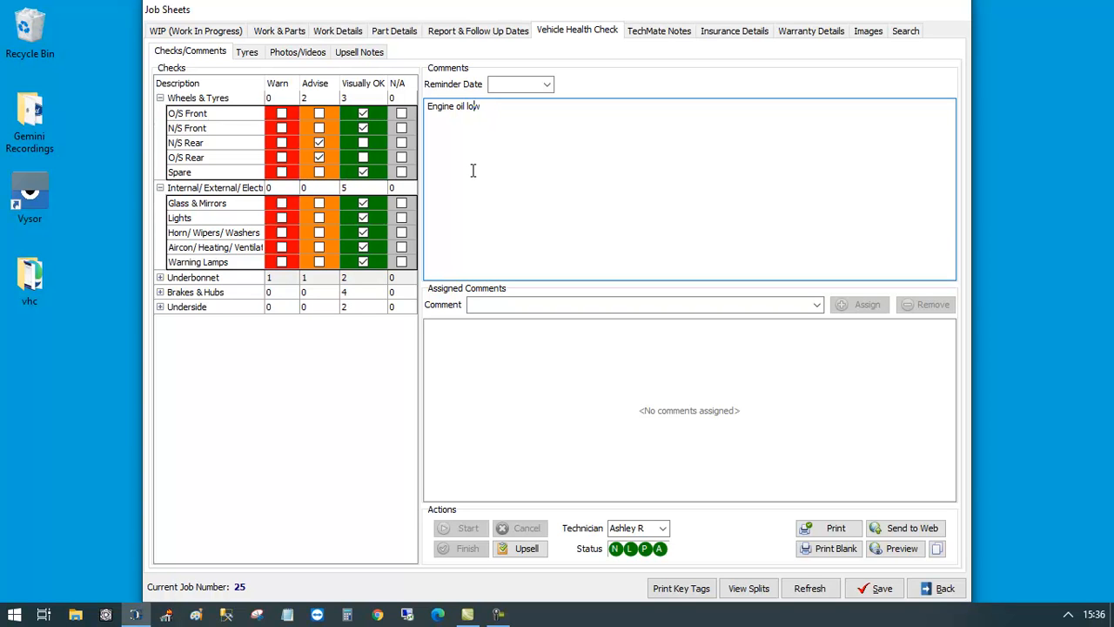
click(251, 145)
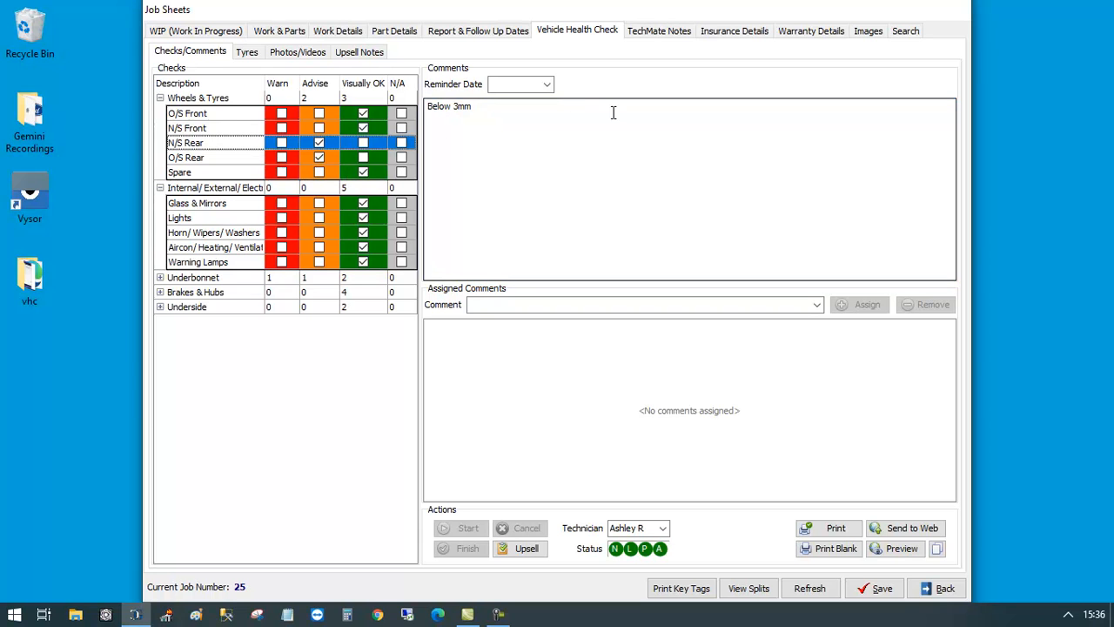
click(547, 85)
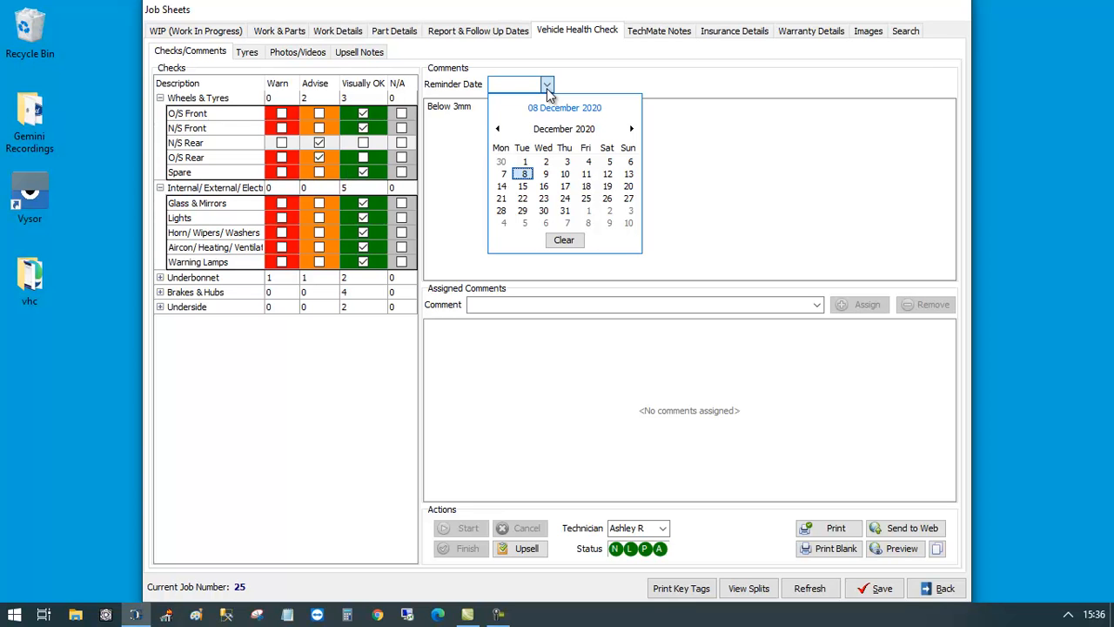
click(222, 35)
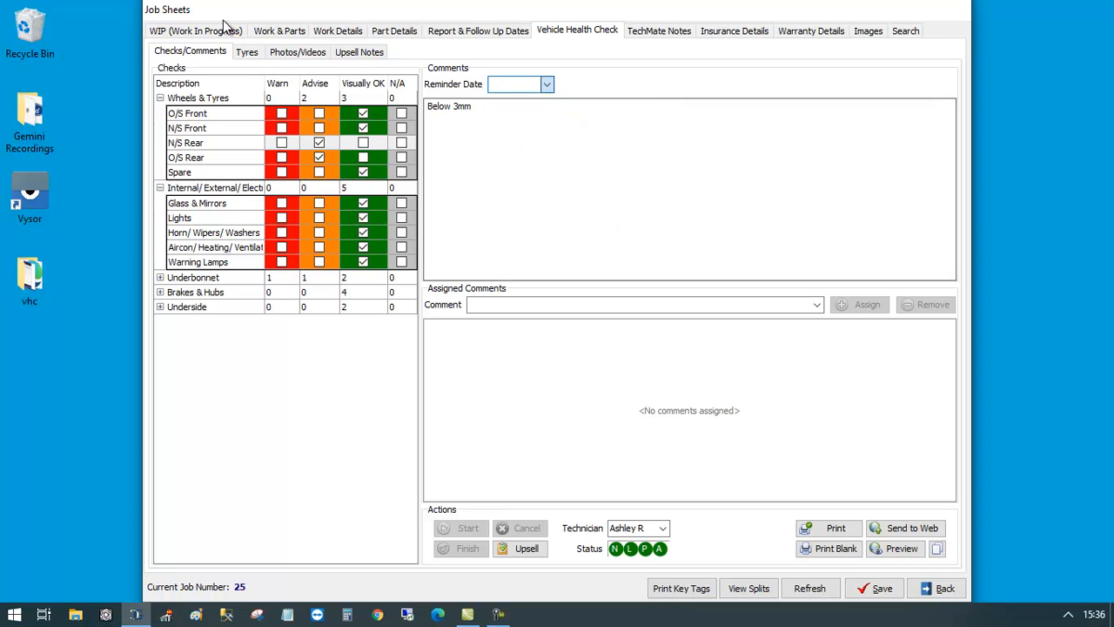
click(224, 37)
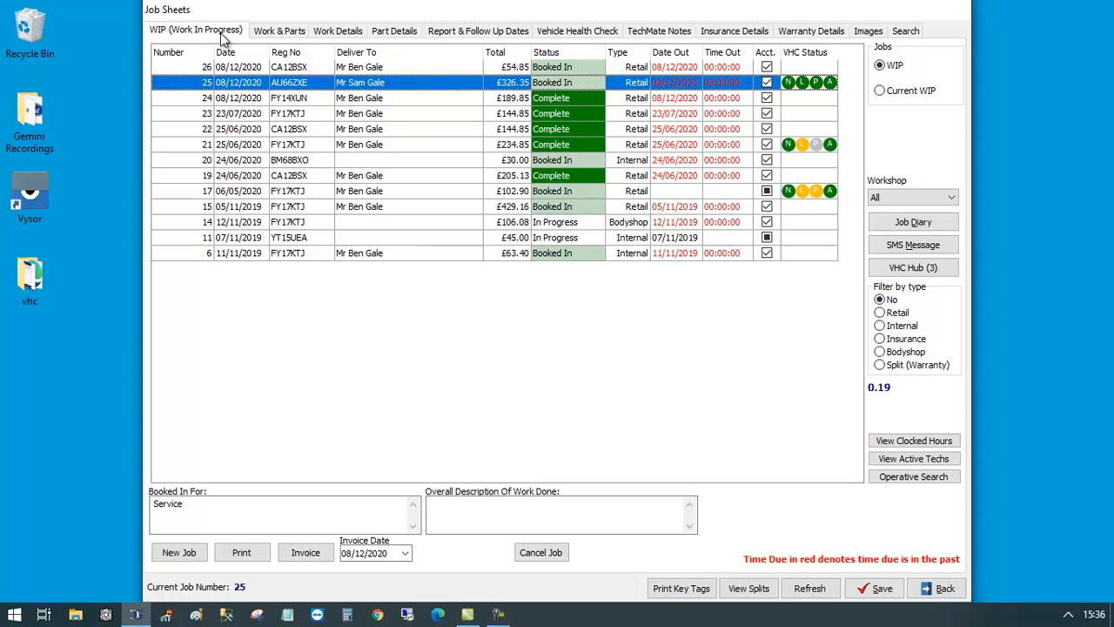